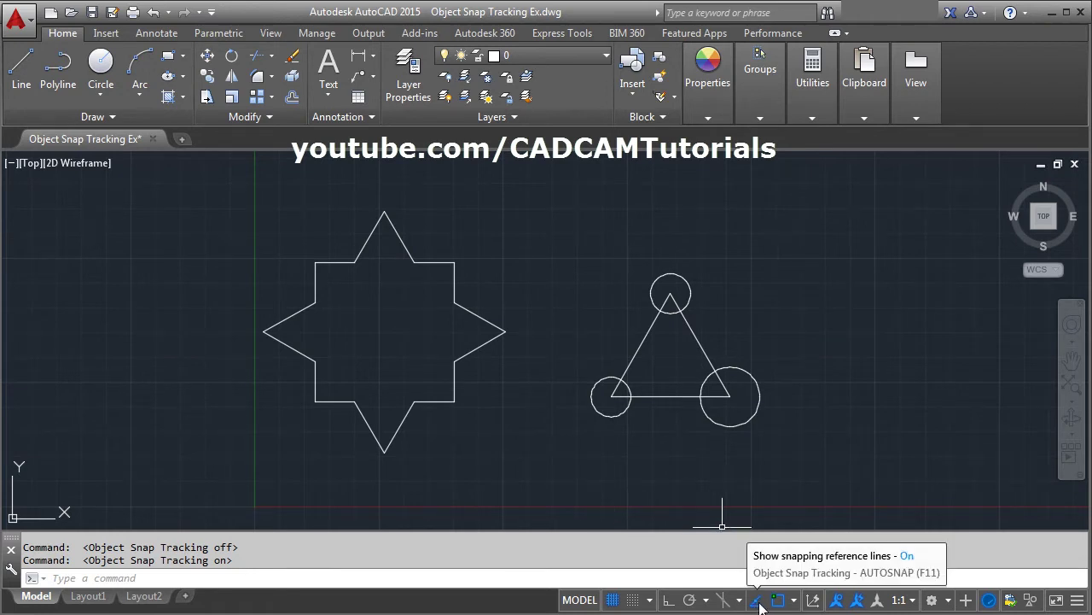
# Step: Toggle object snap tracking off and back on, clearing the history messages each time
pyautogui.click(756, 601)
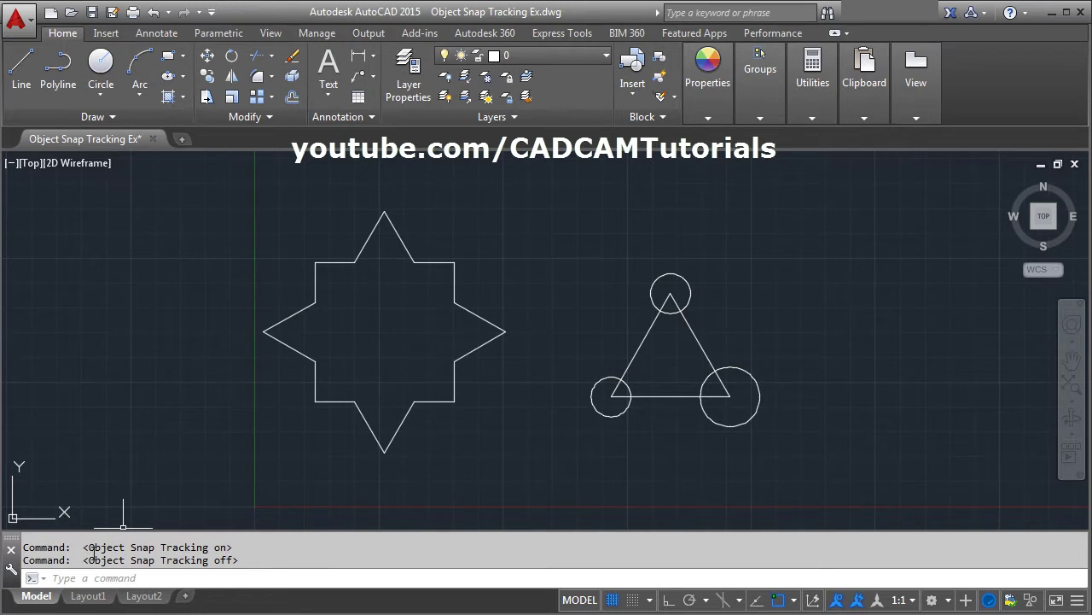
pyautogui.moveTo(84, 560); pyautogui.dragTo(244, 560)
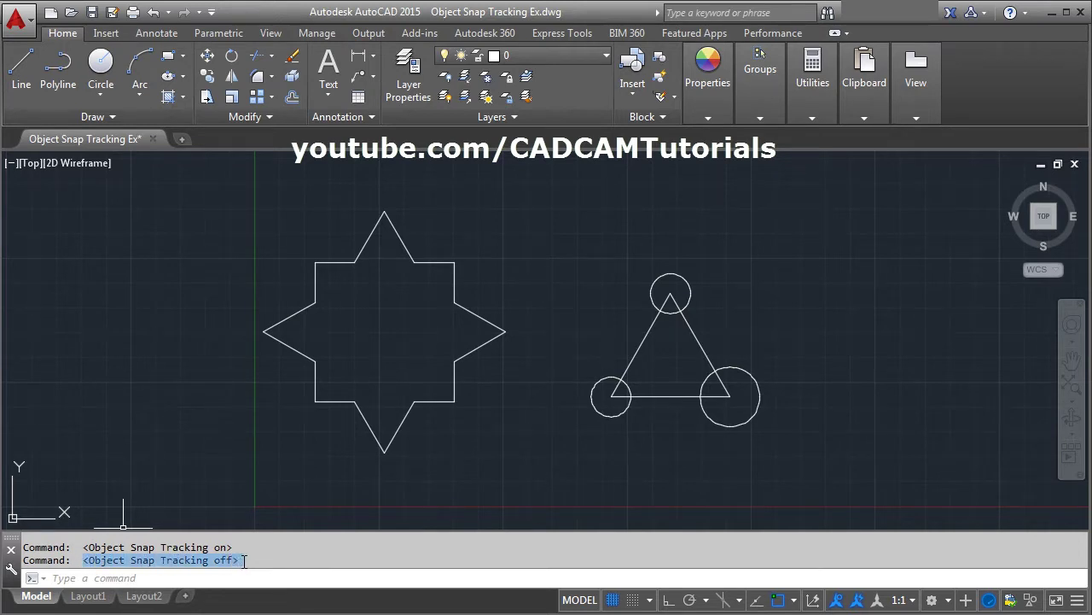
pyautogui.click(245, 560)
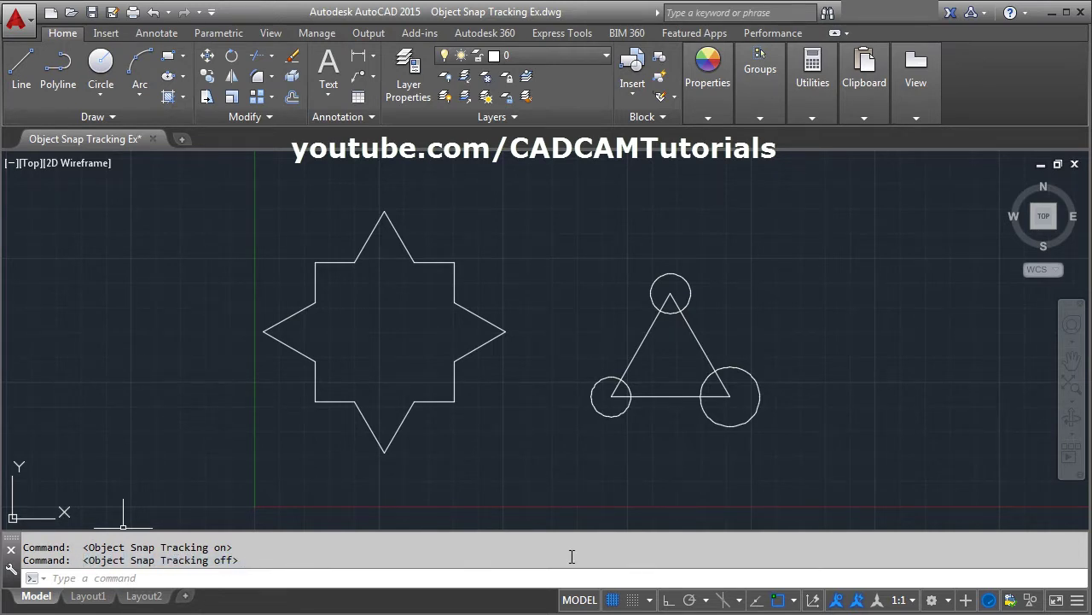
pyautogui.click(757, 601)
pyautogui.moveTo(89, 560); pyautogui.dragTo(236, 560)
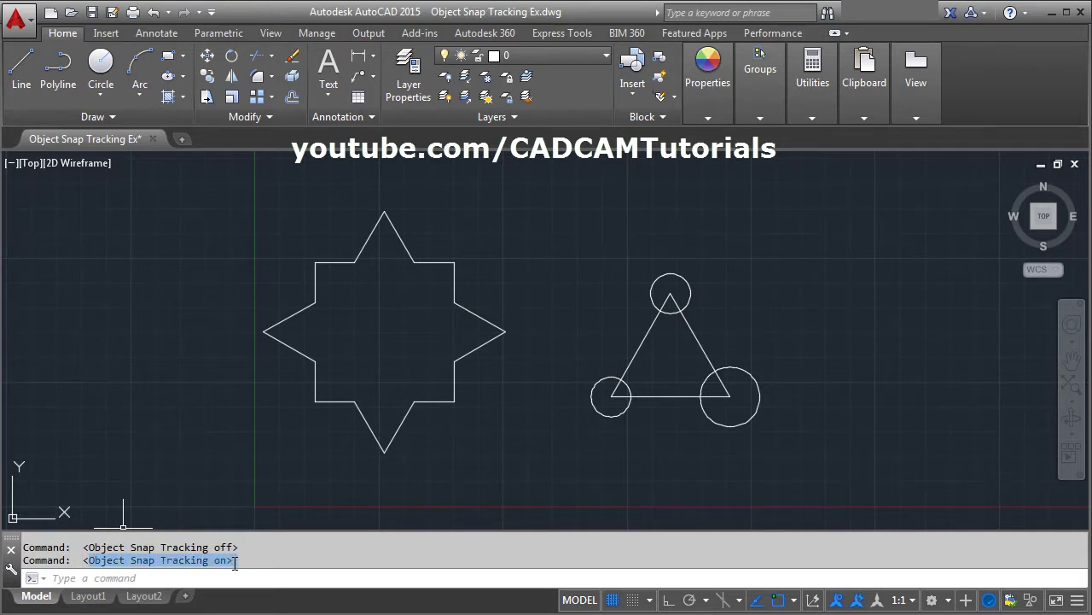
pyautogui.click(515, 561)
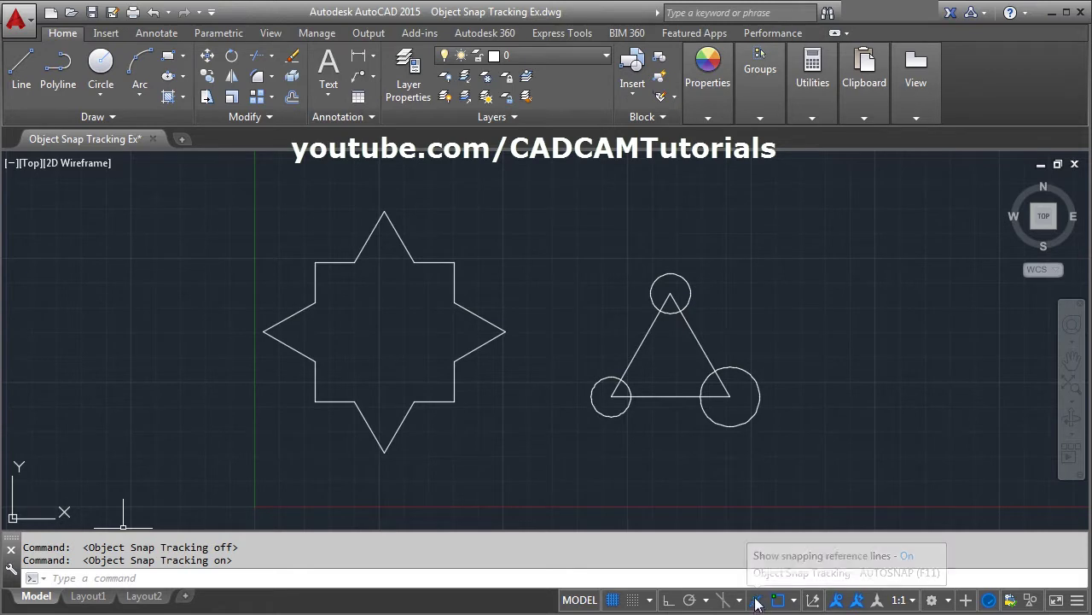
# Step: Remove and restore object snap tracking in the status-bar customisation list
pyautogui.click(1077, 601)
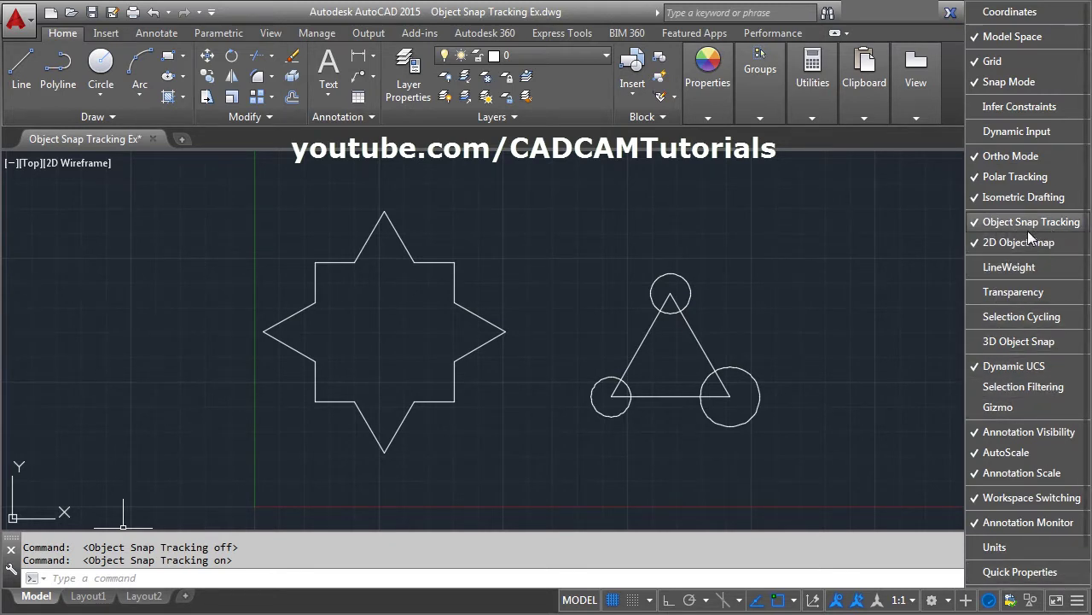
pyautogui.click(992, 231)
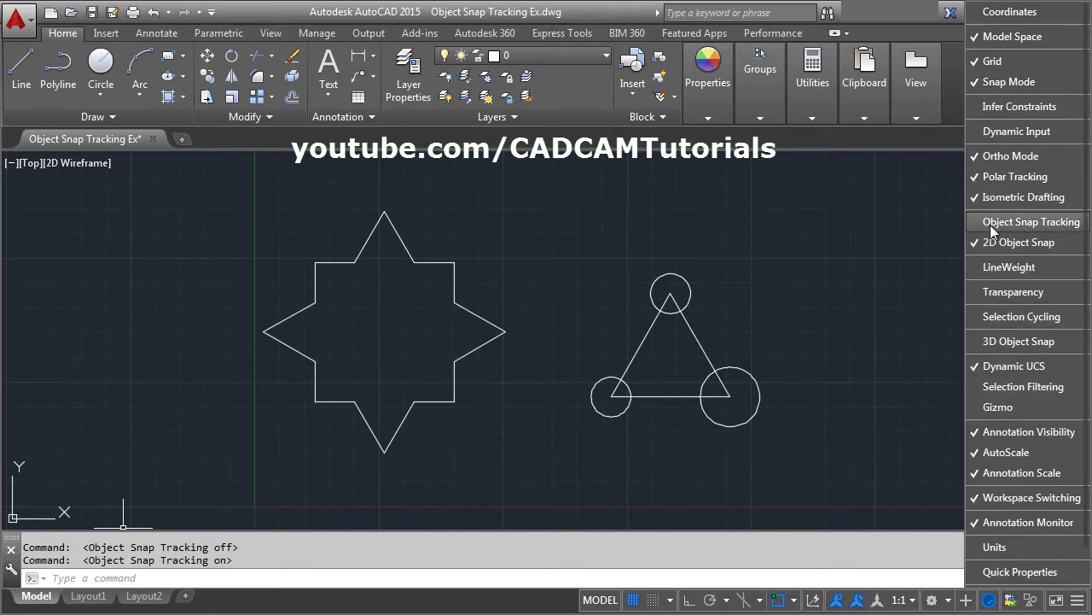
pyautogui.click(991, 230)
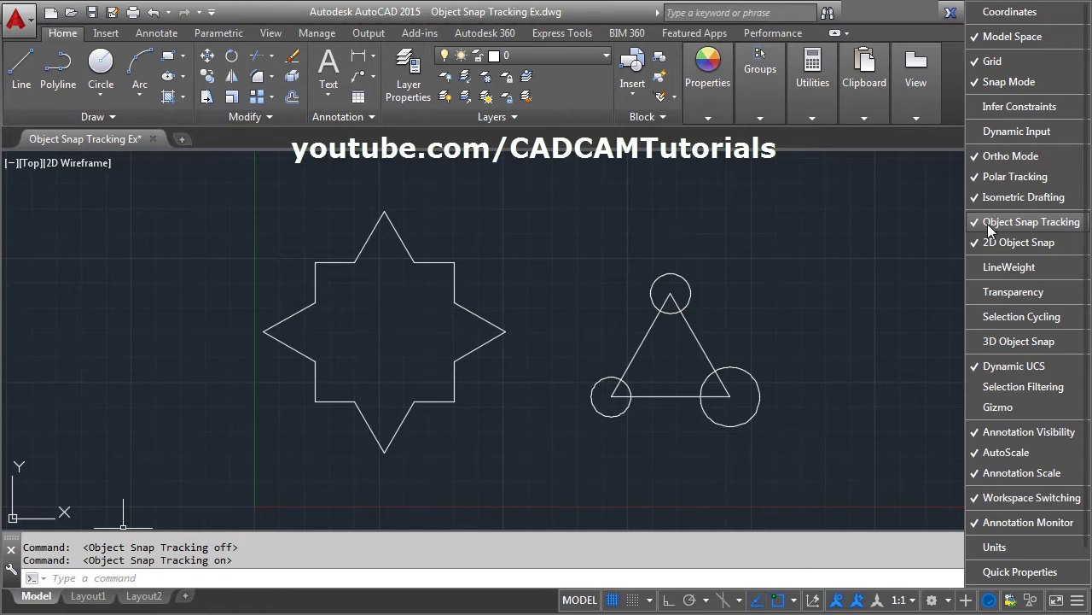
pyautogui.click(768, 546)
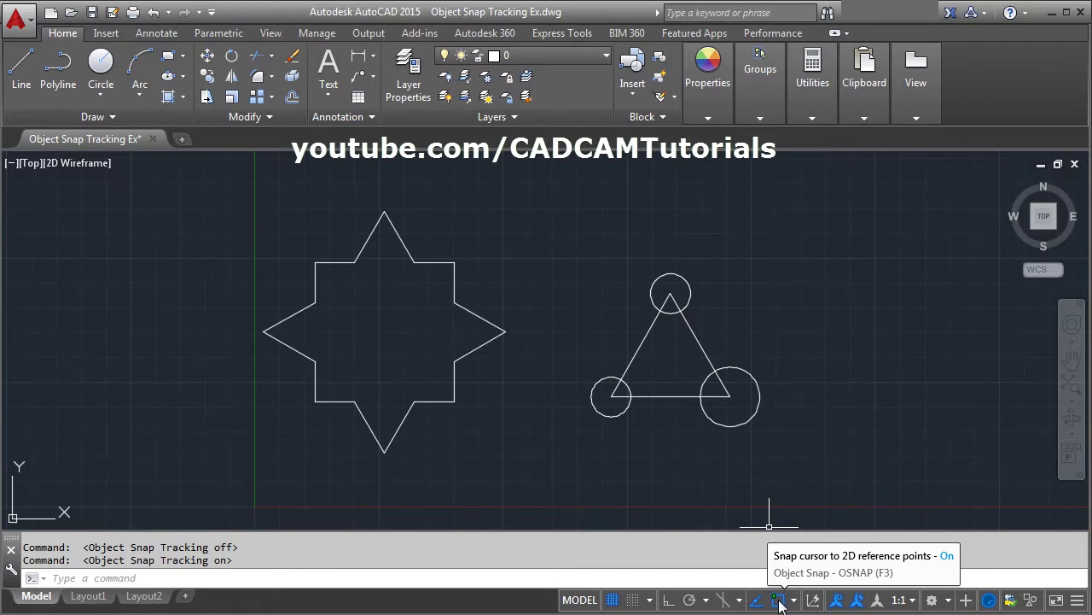
# Step: Draw a circle centred at the star's tracked centre with a radius inside the star
pyautogui.moveTo(371, 339); pyautogui.dragTo(390, 336, button='middle')
pyautogui.click(390, 336)
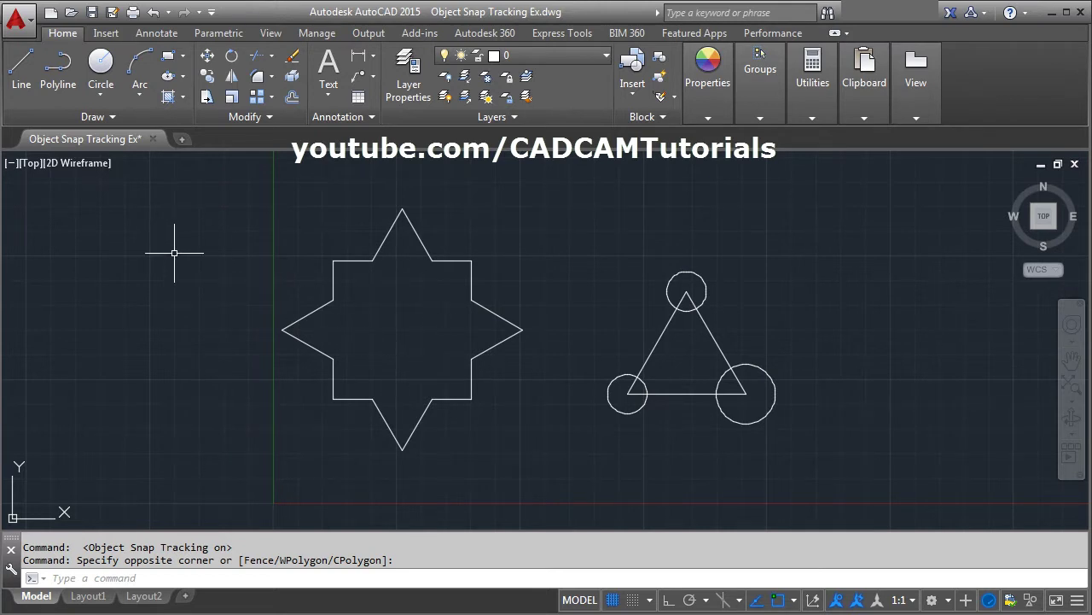
pyautogui.click(101, 68)
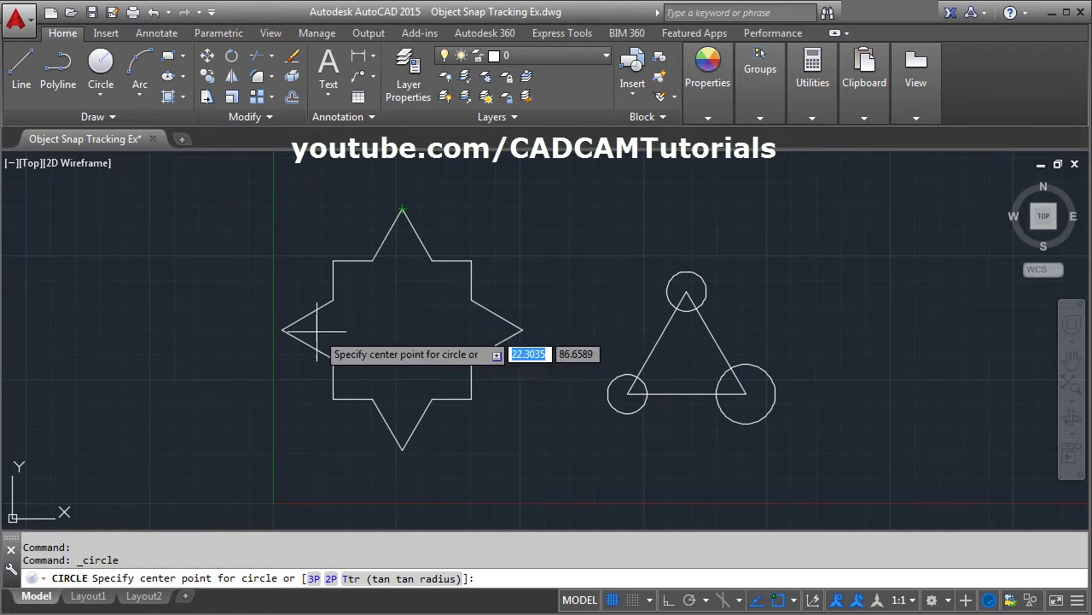
pyautogui.click(402, 330)
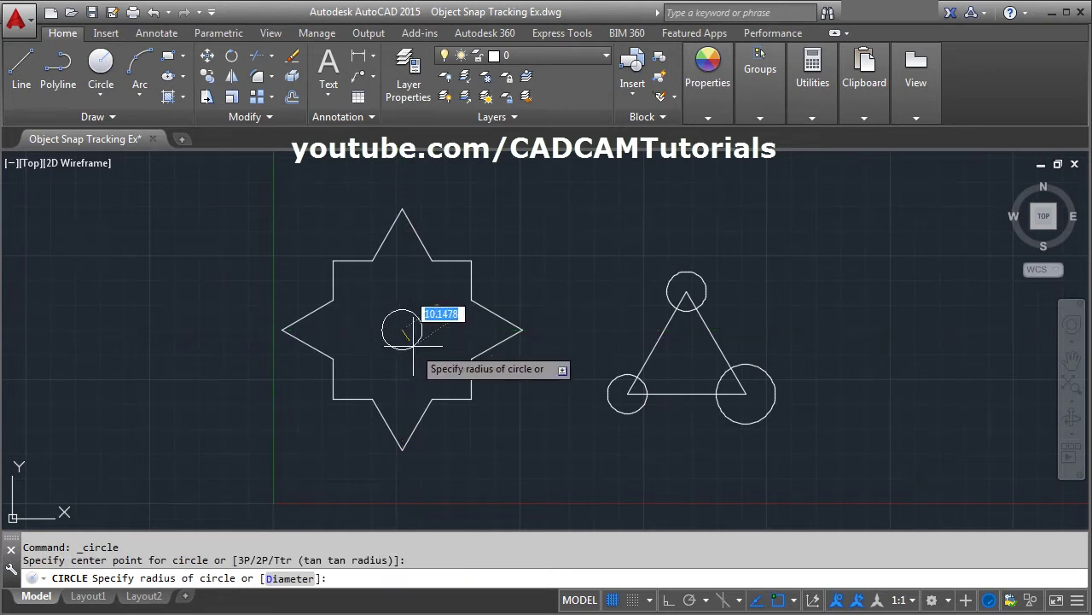
pyautogui.click(421, 356)
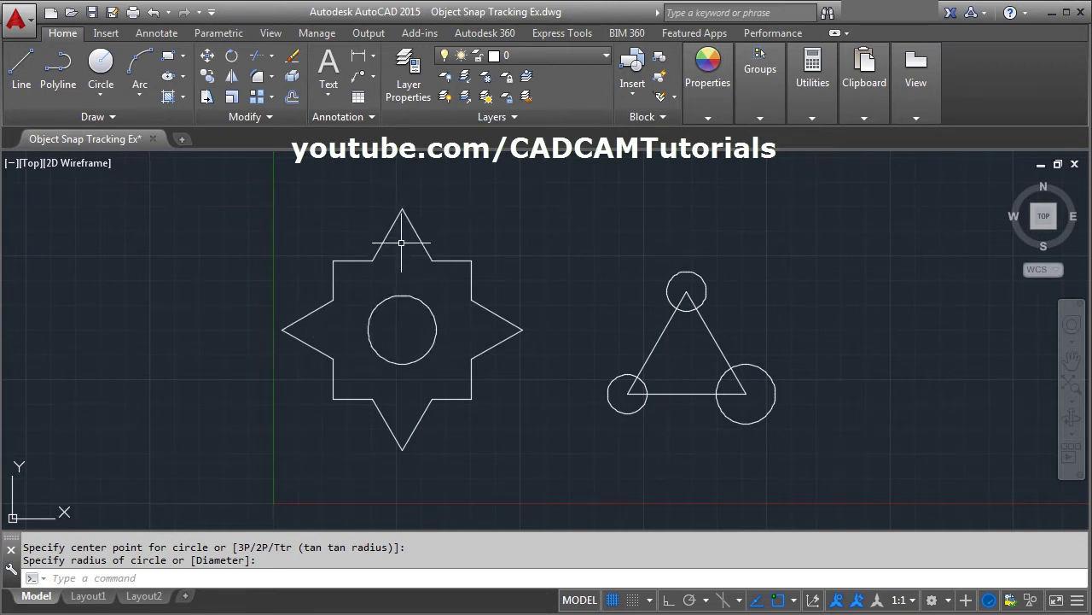
# Step: Zoom in on the triangle and bring up the polar Tracking Settings
pyautogui.moveTo(433, 325); pyautogui.dragTo(299, 327, button='middle')
pyautogui.scroll(2, 549, 381)
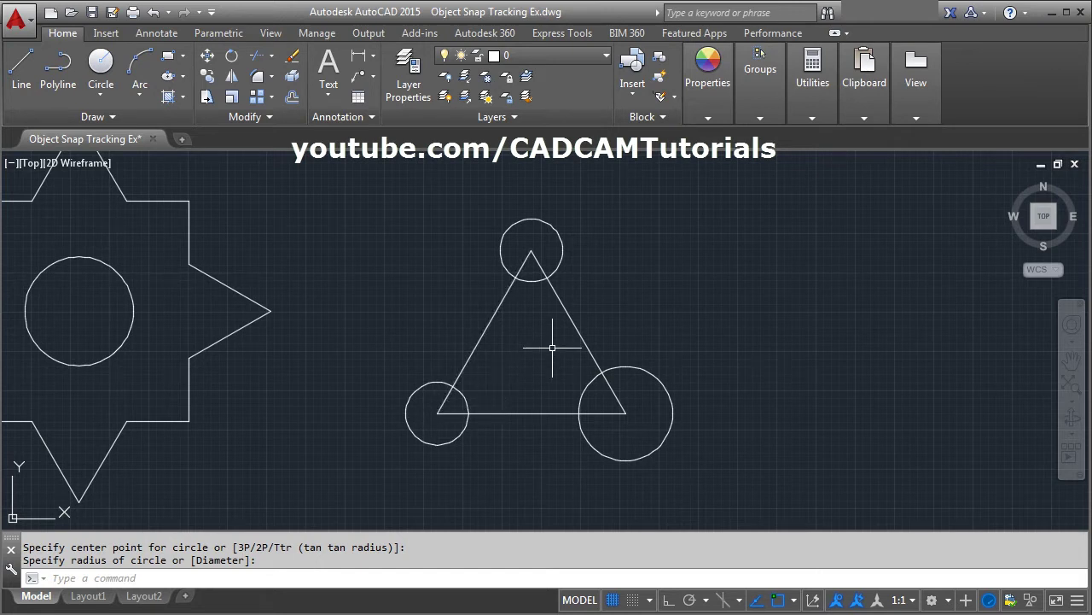
pyautogui.click(706, 601)
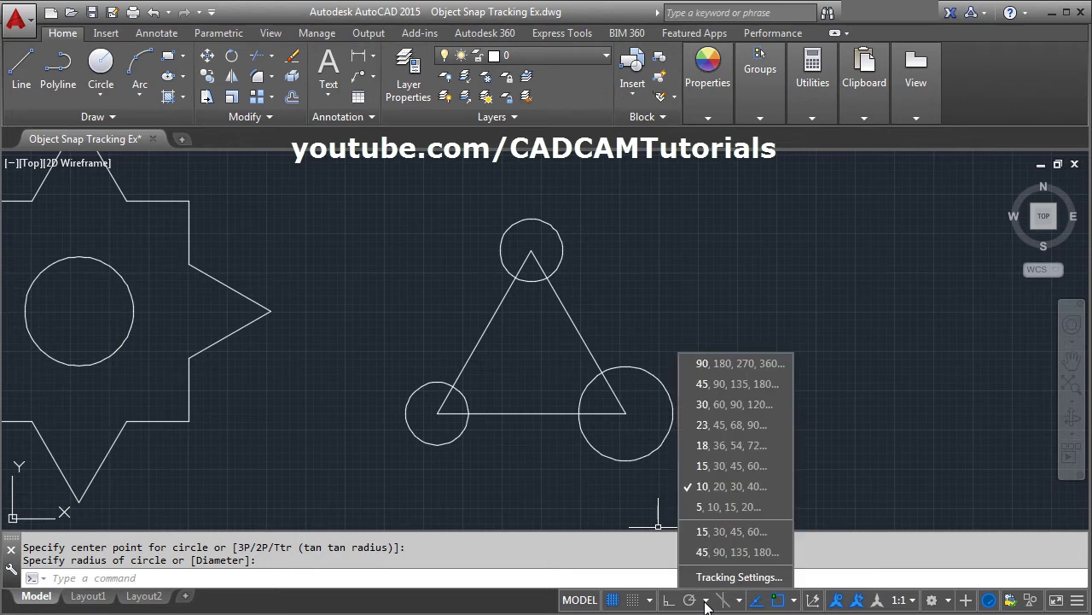
pyautogui.click(732, 577)
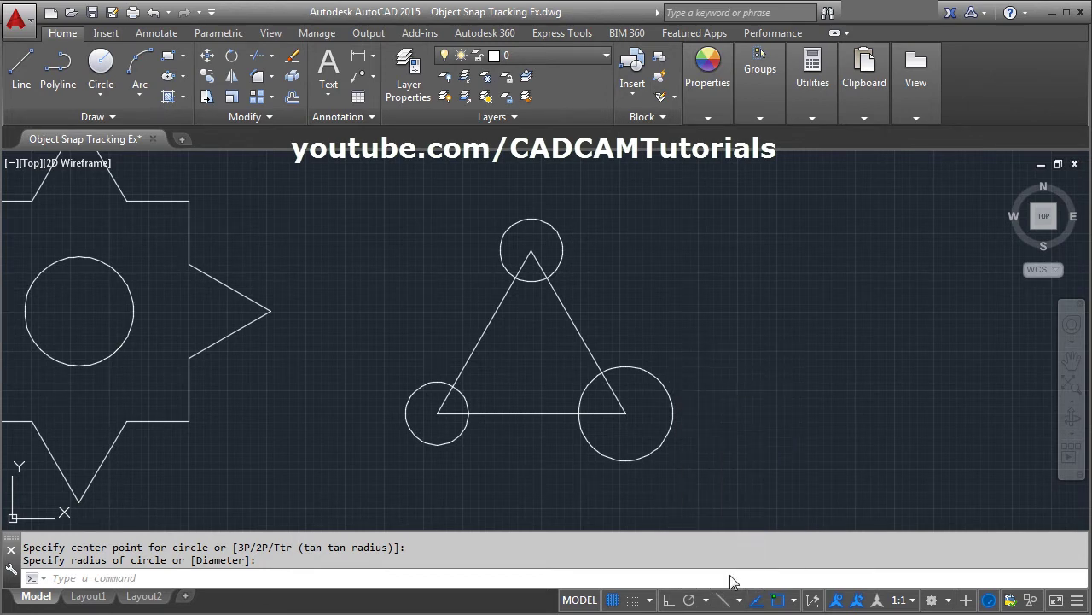
# Step: Change the polar increment angle from 10 to 30 and enable Track using all polar angle settings
pyautogui.moveTo(478, 149); pyautogui.dragTo(539, 150)
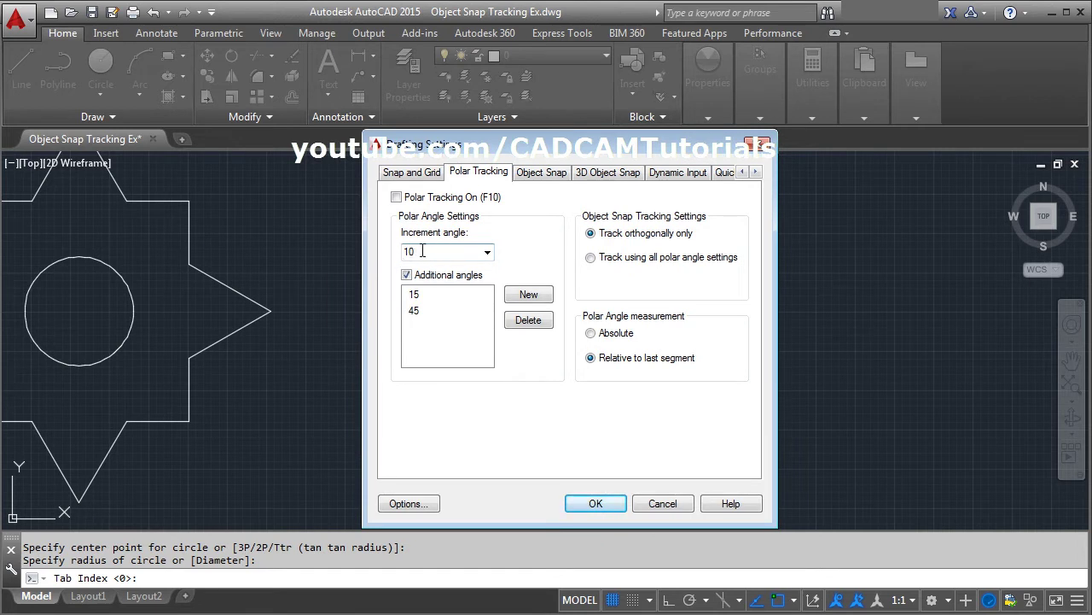
pyautogui.moveTo(444, 144); pyautogui.dragTo(702, 126)
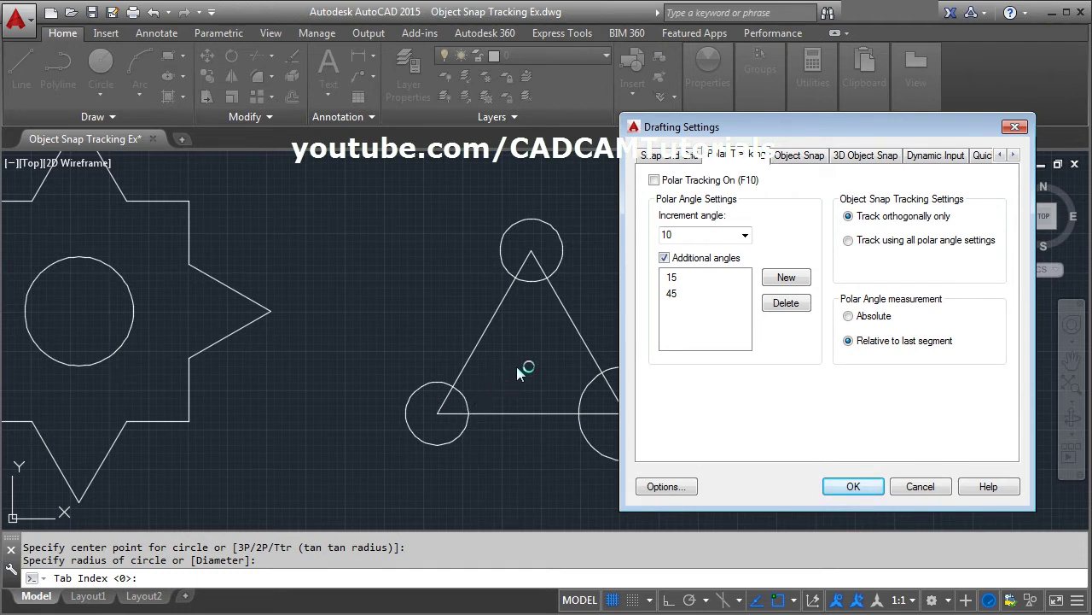
pyautogui.click(667, 235)
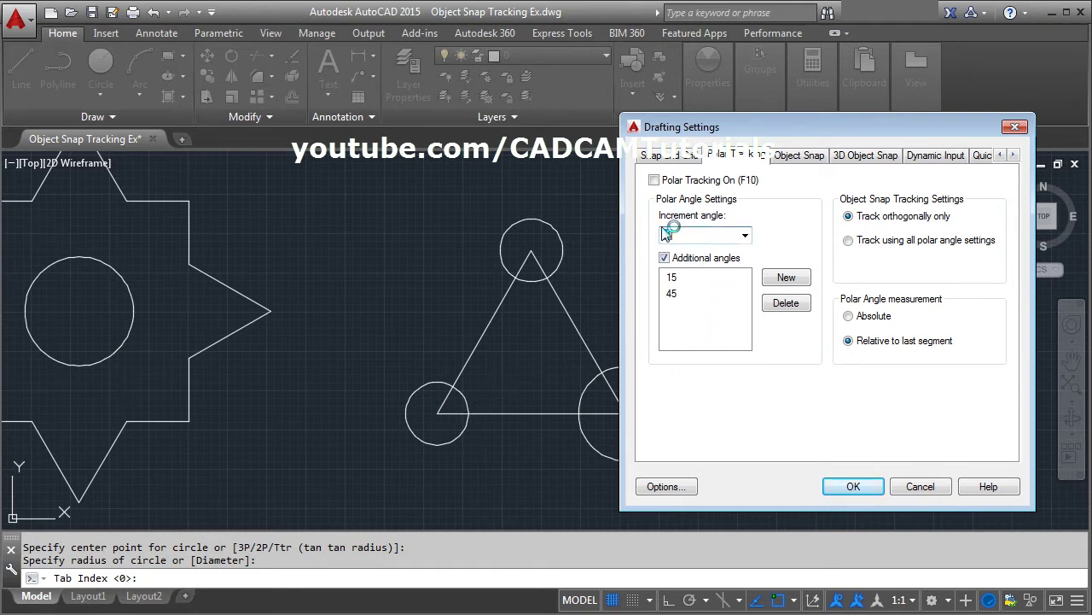
pyautogui.doubleClick(667, 236)
pyautogui.write('30')
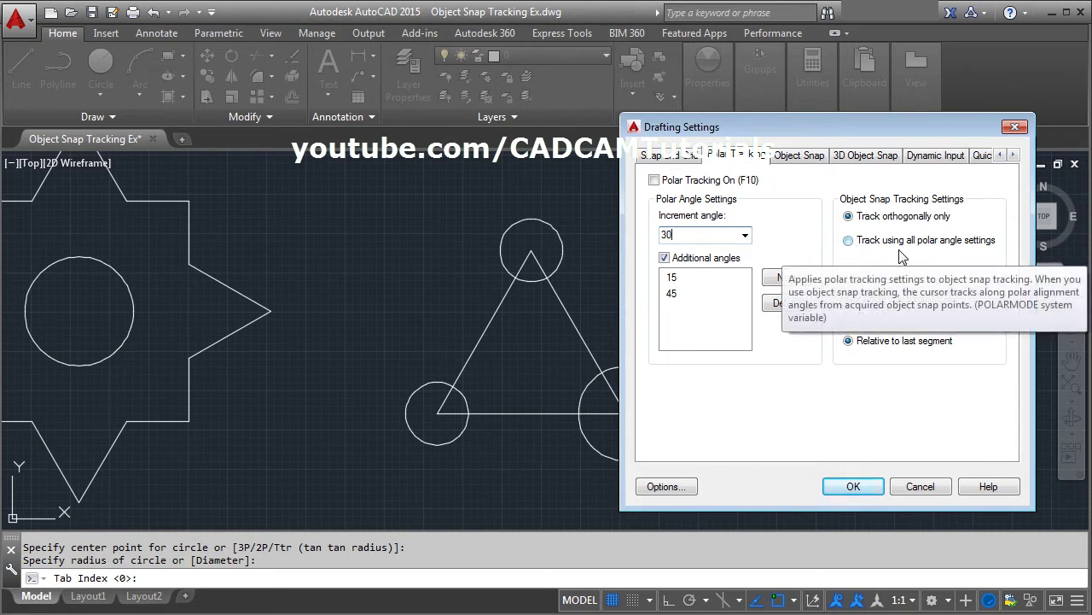
pyautogui.click(849, 243)
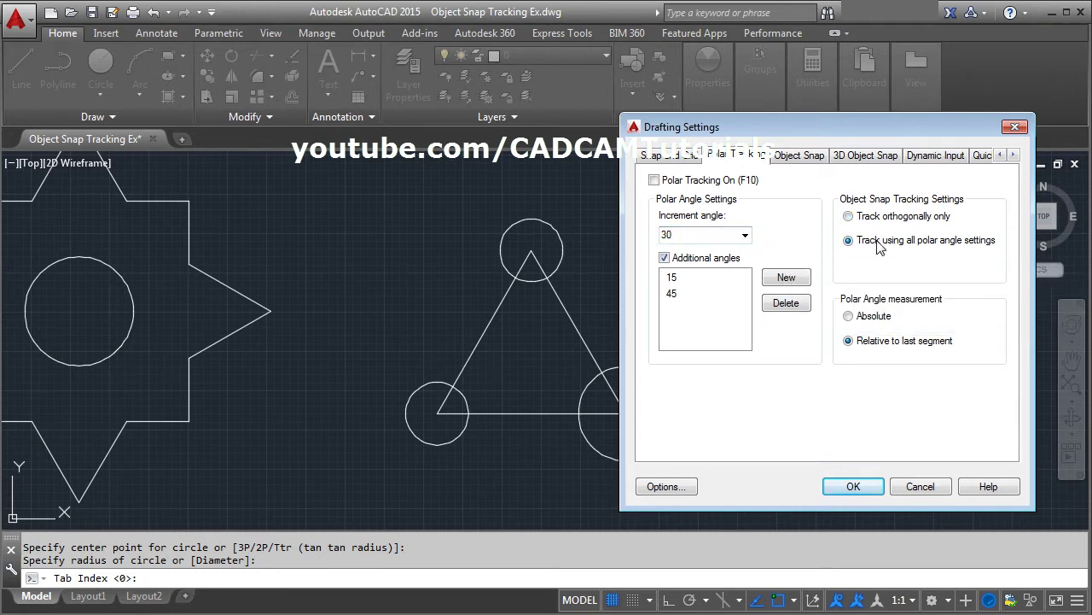
pyautogui.click(854, 486)
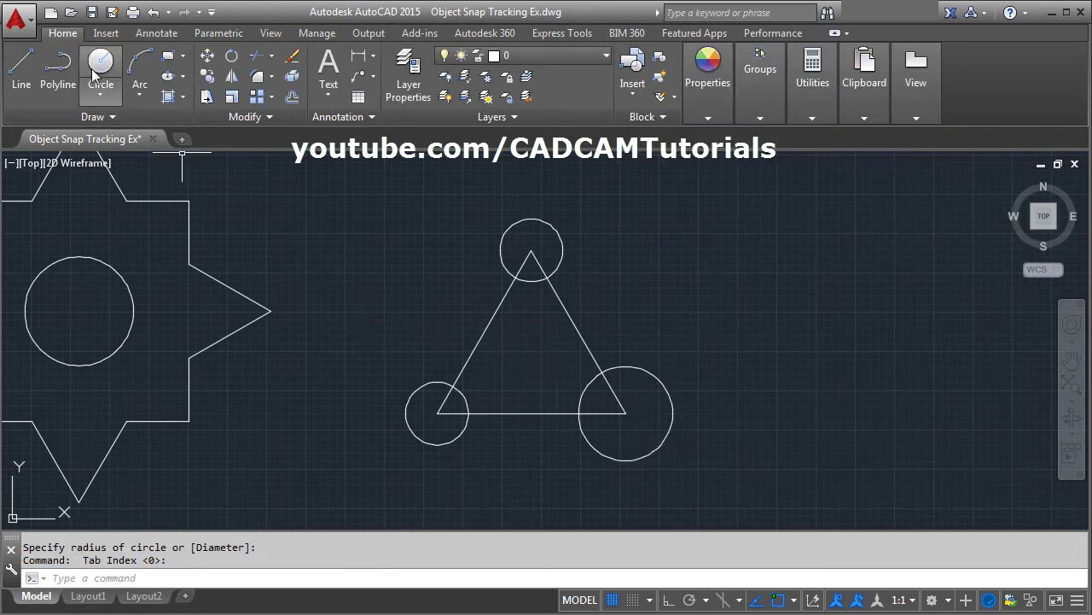
# Step: Draw a circle at the triangle's tracked centre, radius reaching the base midpoint (17.3205)
pyautogui.click(99, 63)
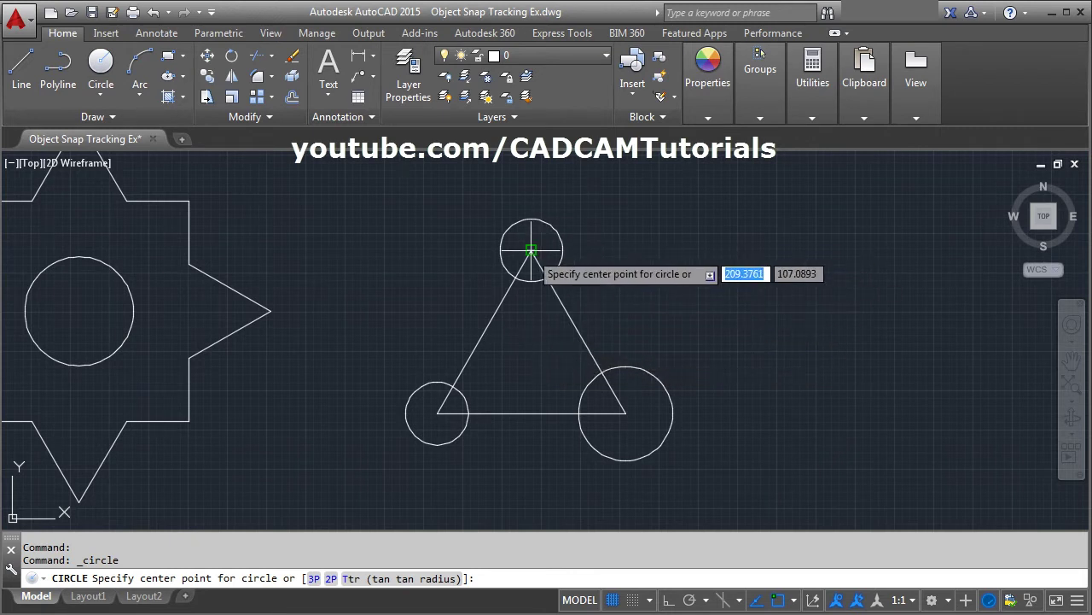
pyautogui.moveTo(531, 250)
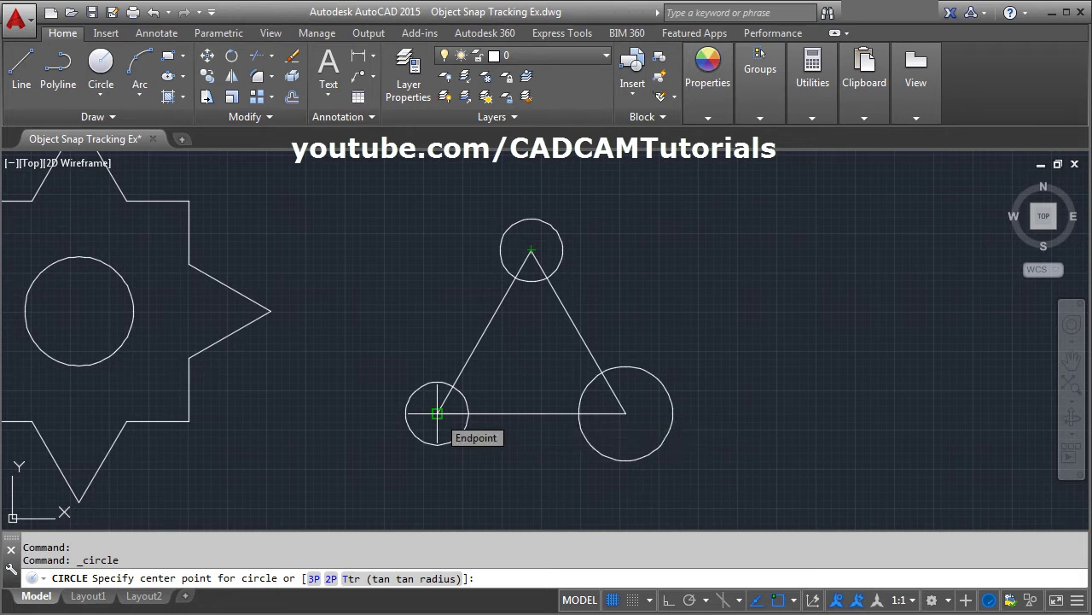
pyautogui.moveTo(437, 413)
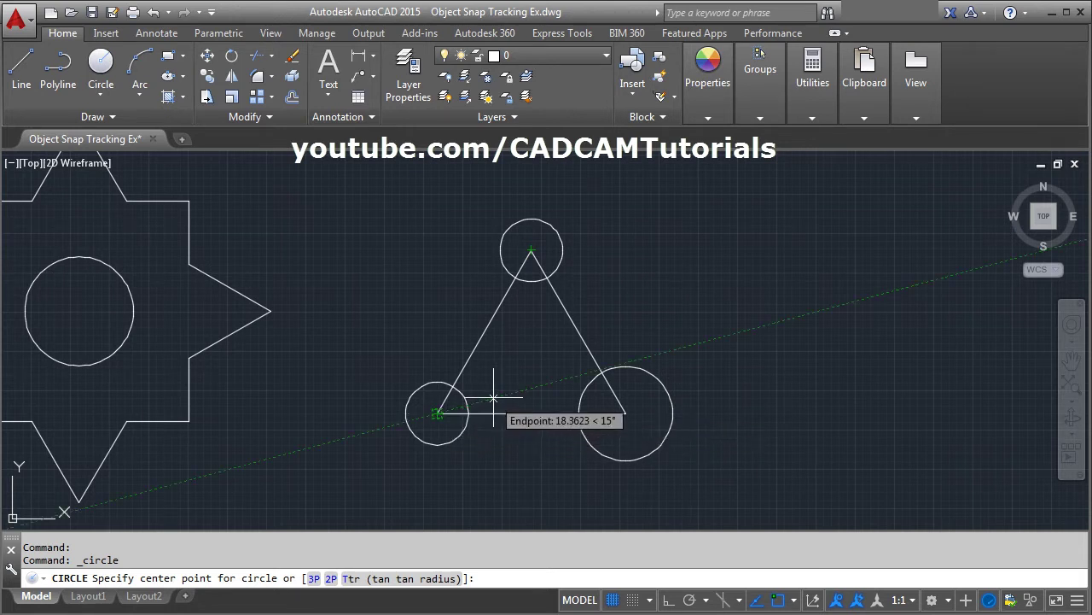
pyautogui.click(529, 360)
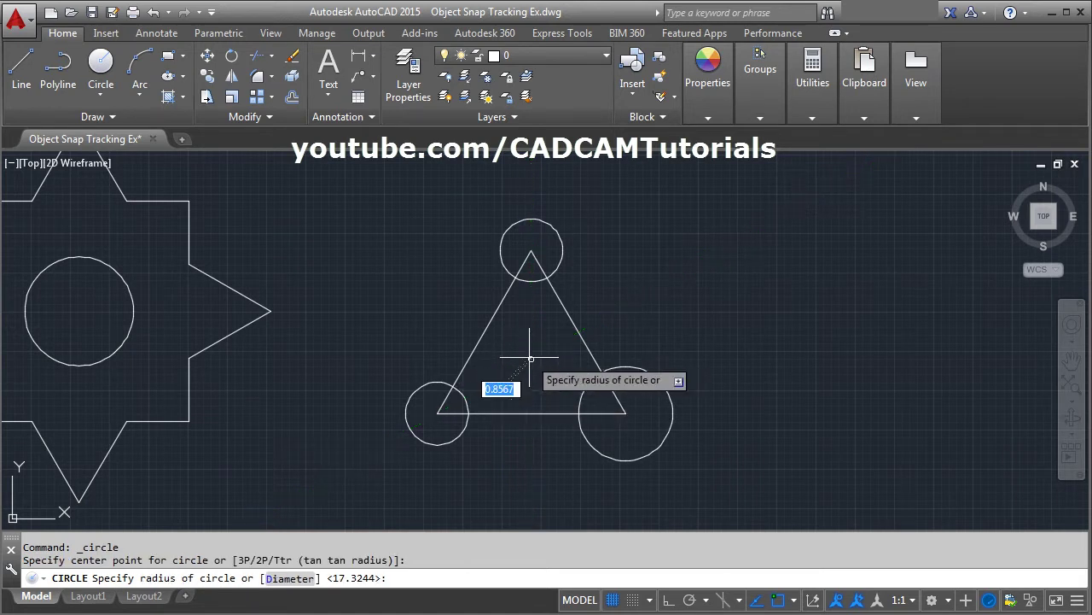
pyautogui.click(531, 414)
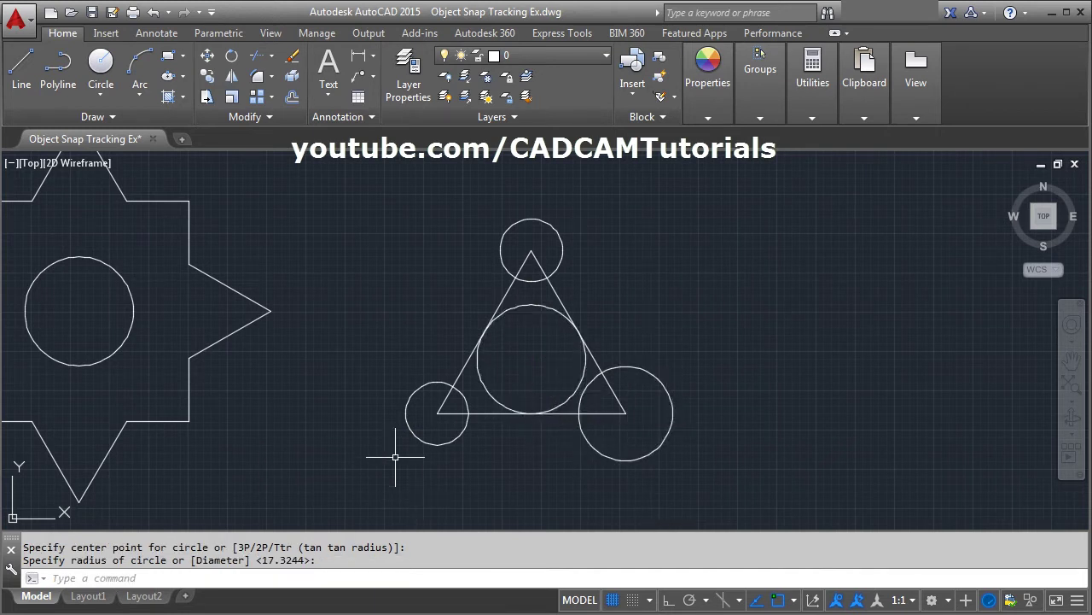
# Step: Pan and zoom extents so all the shapes fit in view
pyautogui.scroll(-3, 473, 305)
pyautogui.moveTo(404, 378); pyautogui.dragTo(488, 390, button='middle')
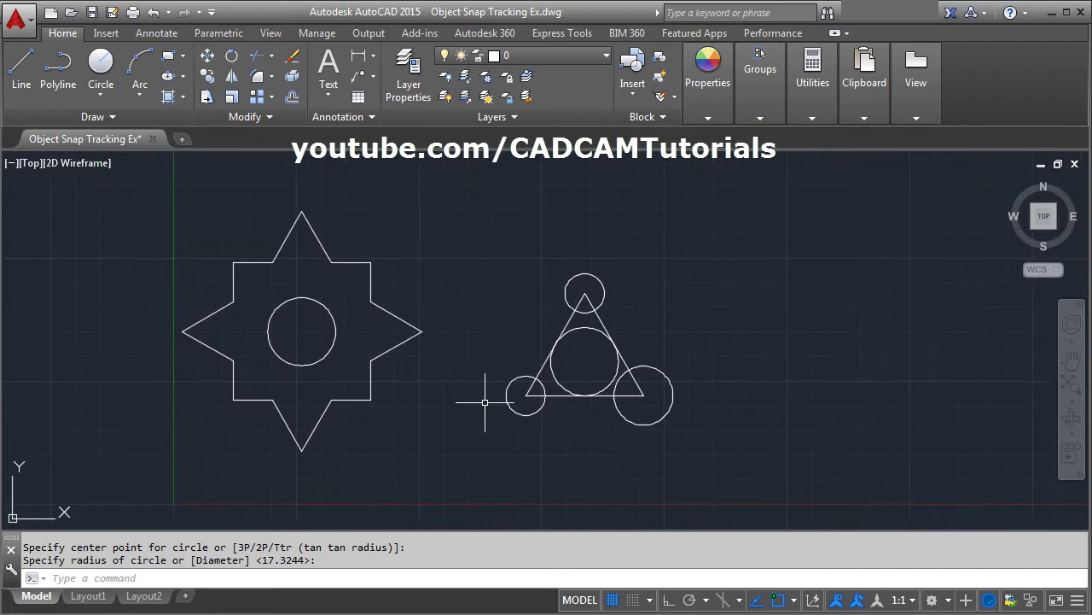
pyautogui.middleClick(555, 413)
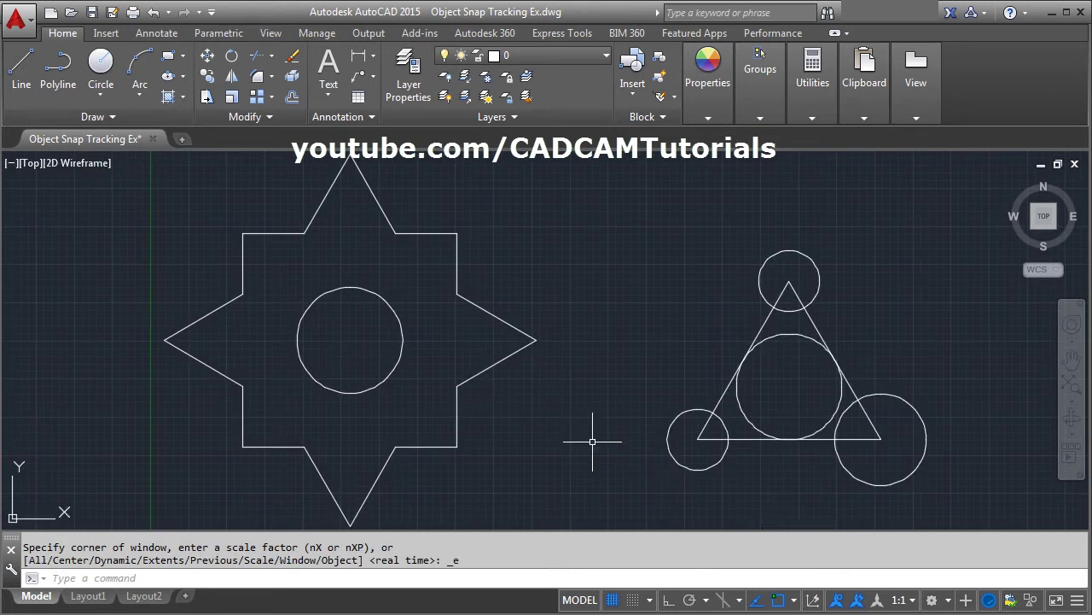
# Step: Check the reference PDF, then start a new blank Drawing1 in a new tab
pyautogui.hotkey('alt', 'Tab')
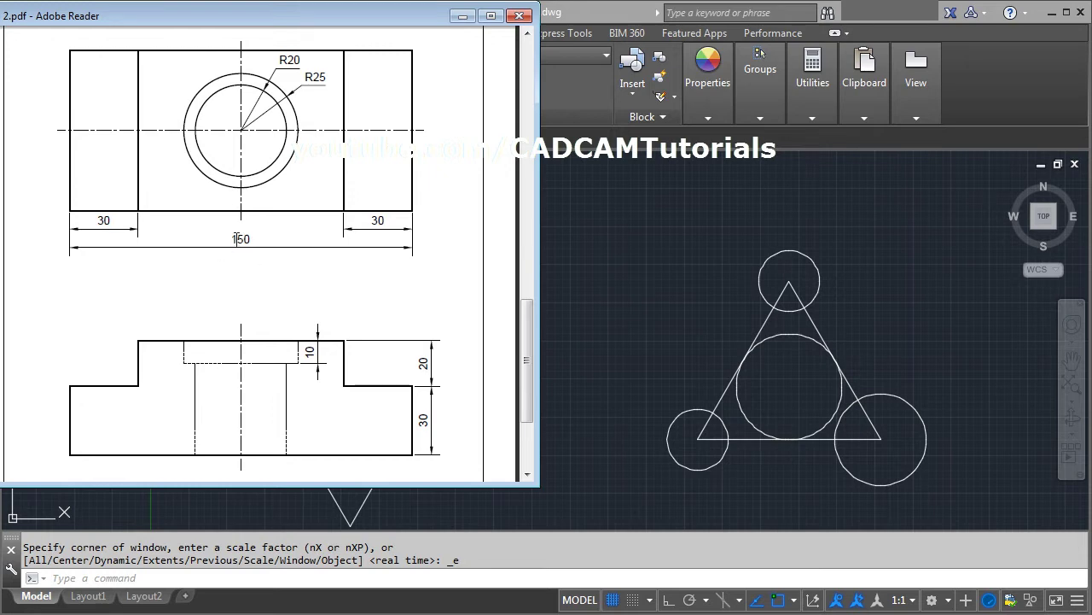
pyautogui.click(666, 258)
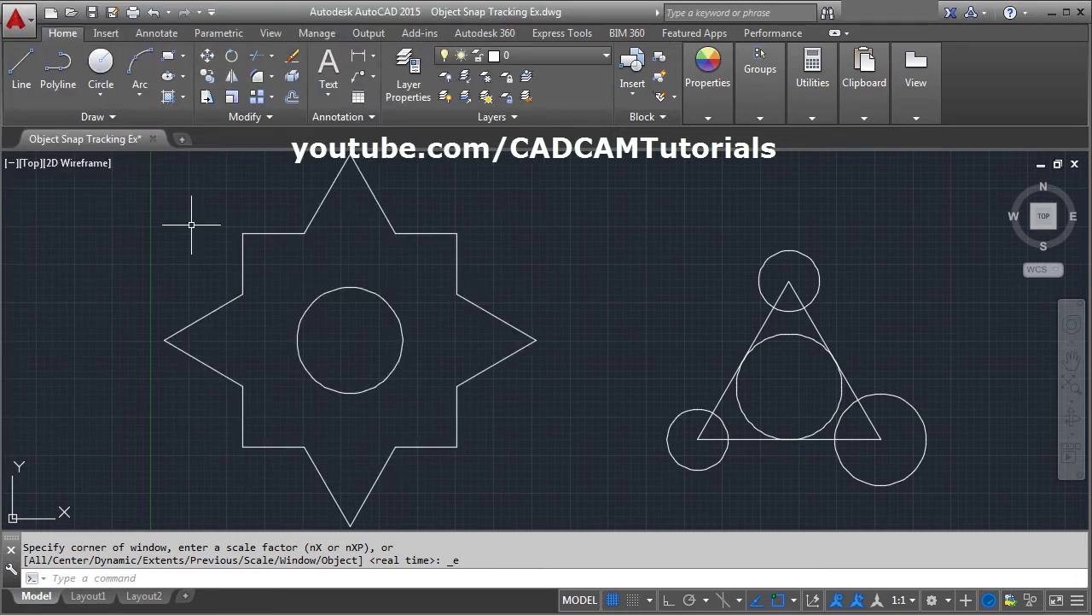
pyautogui.click(183, 139)
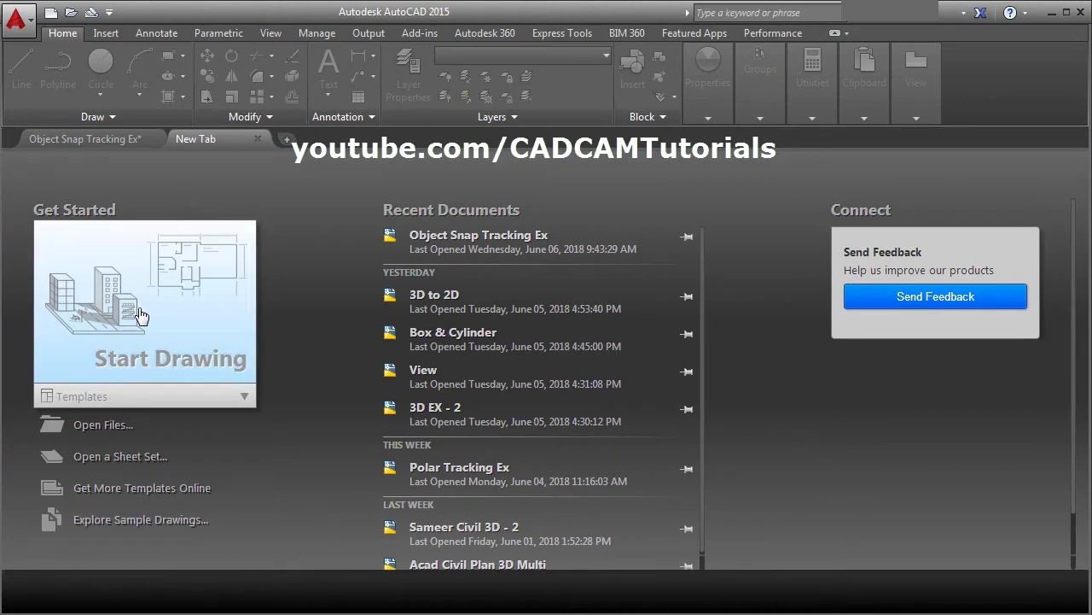
pyautogui.click(140, 315)
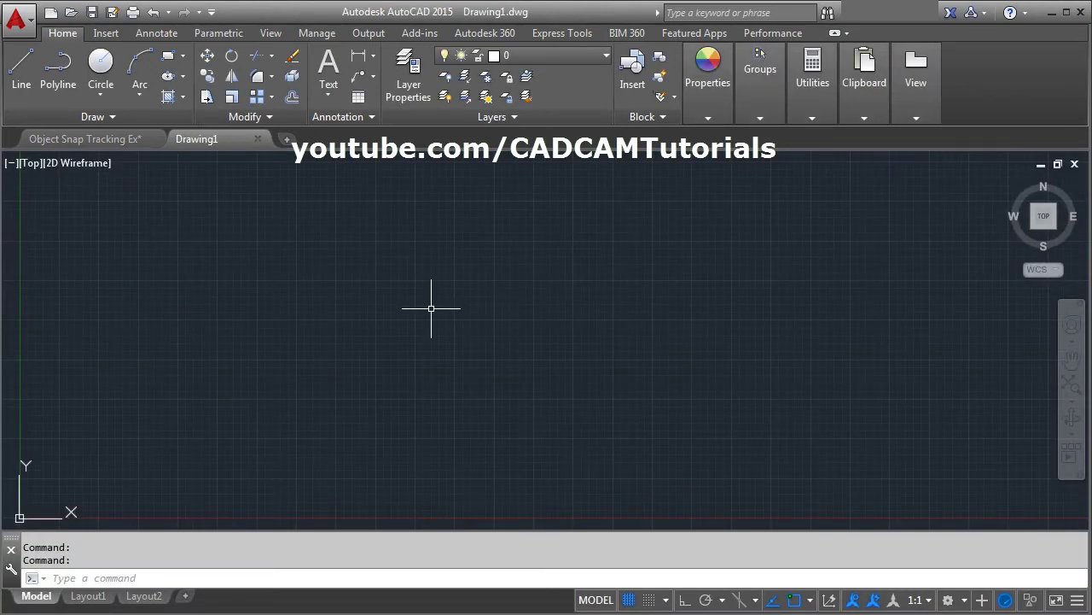
# Step: Set the drawing limits from 0,0 to 200,200
pyautogui.write('LIMITS')
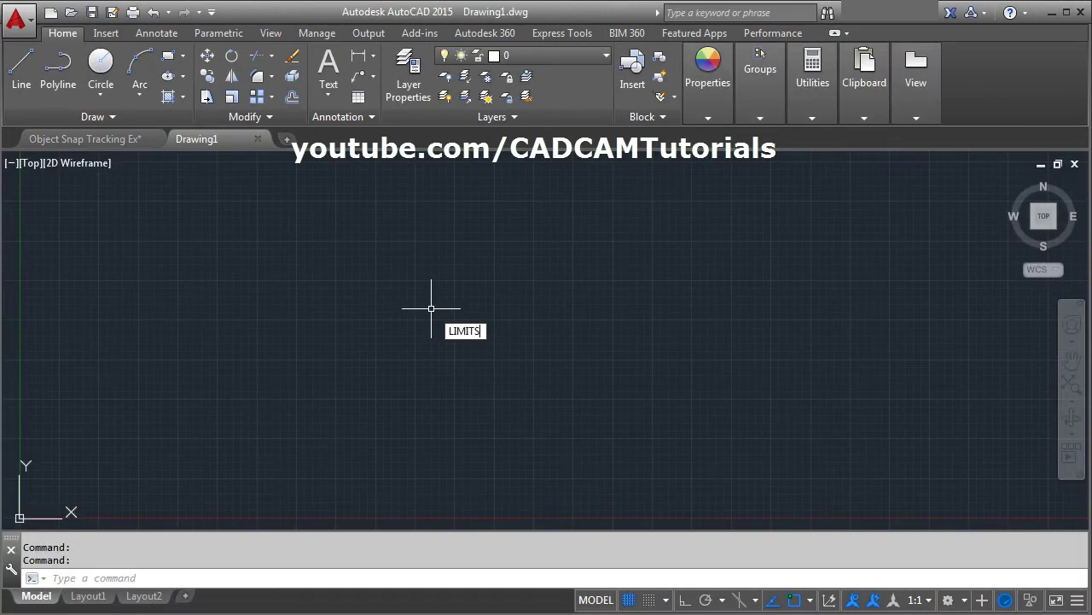
pyautogui.press('Return')
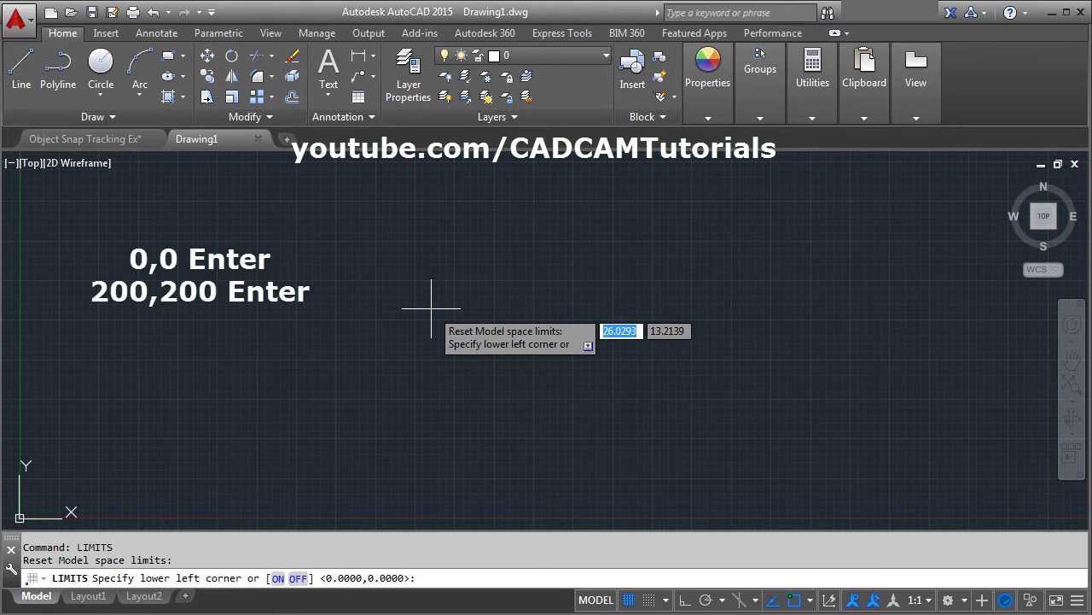
pyautogui.write('0,0')
pyautogui.press('Return')
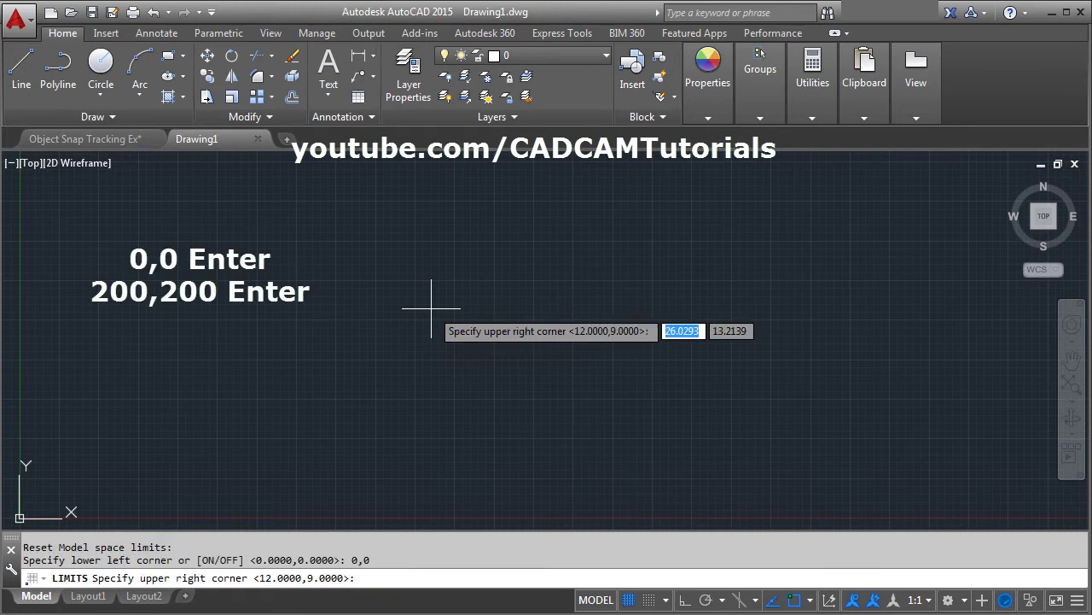
pyautogui.write('200,')
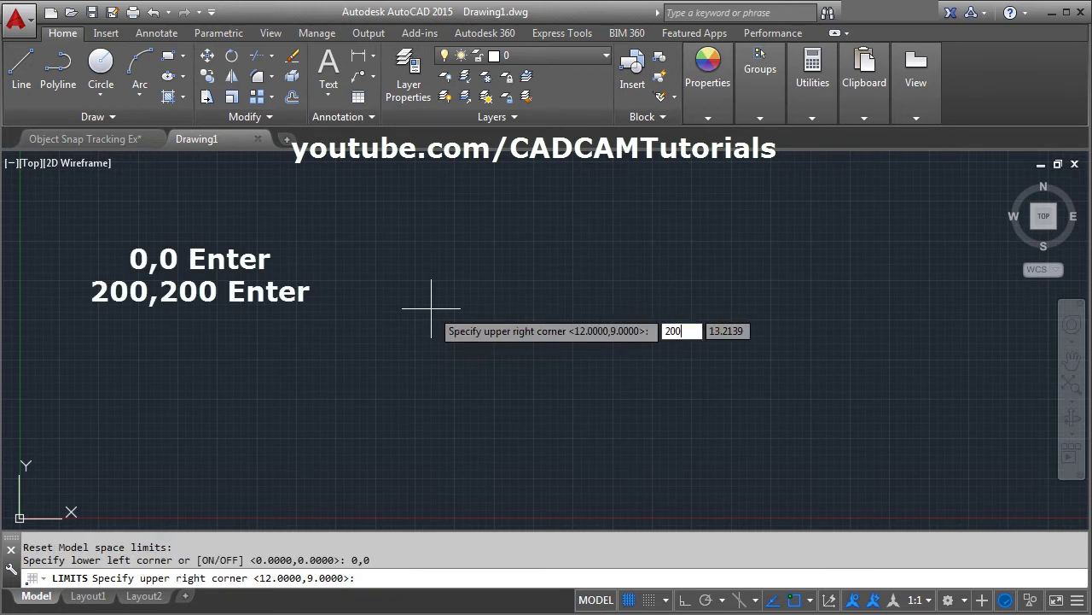
pyautogui.write('200')
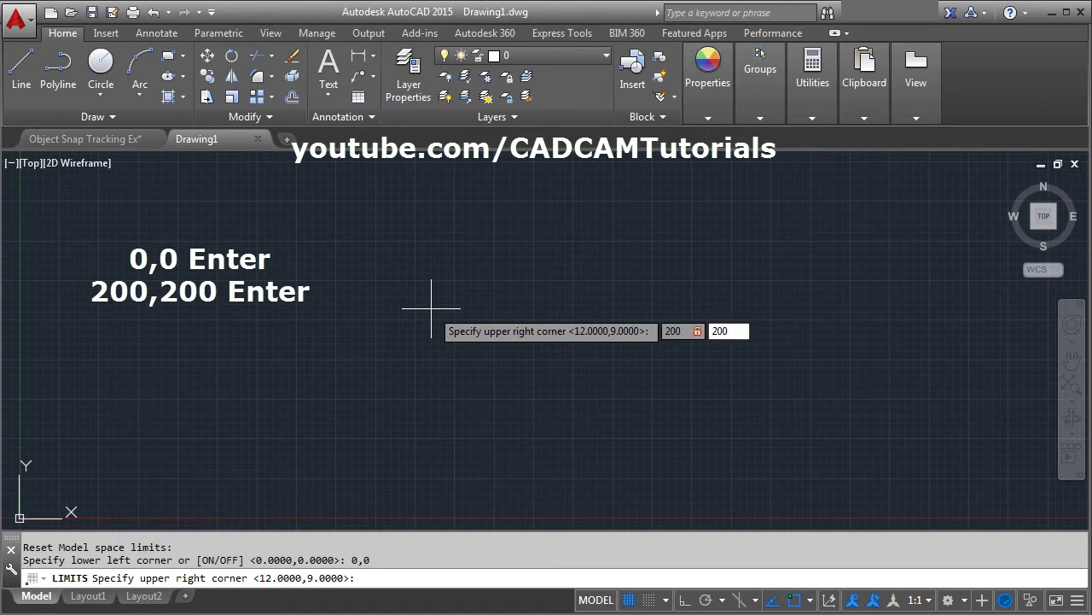
pyautogui.press('Return')
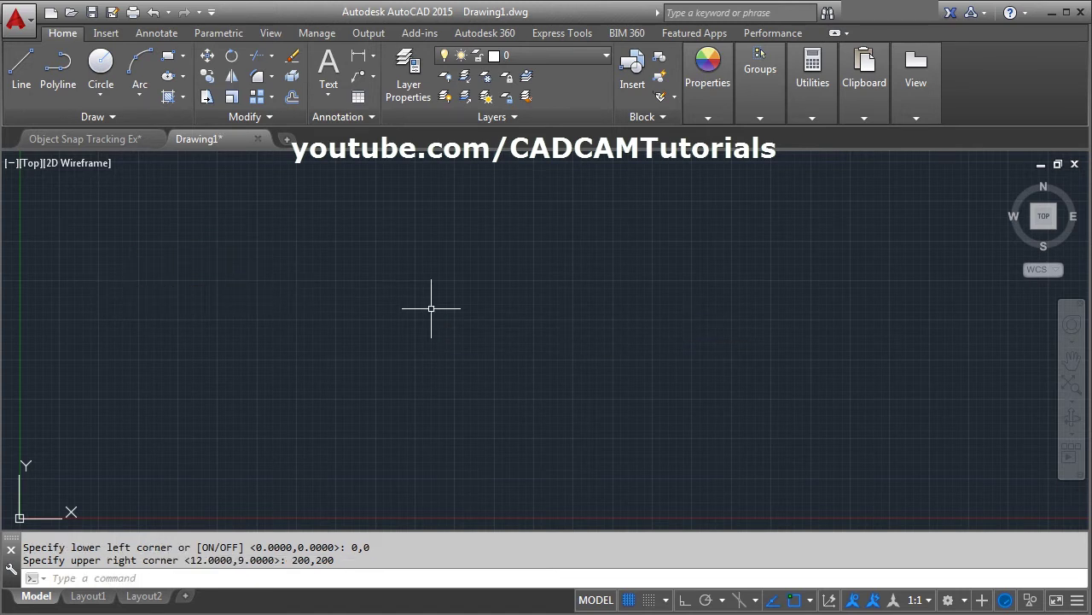
# Step: Zoom All to show the full limits area, then switch to the reference PDF
pyautogui.write('Z')
pyautogui.press('Return')
pyautogui.write('A')
pyautogui.press('Return')
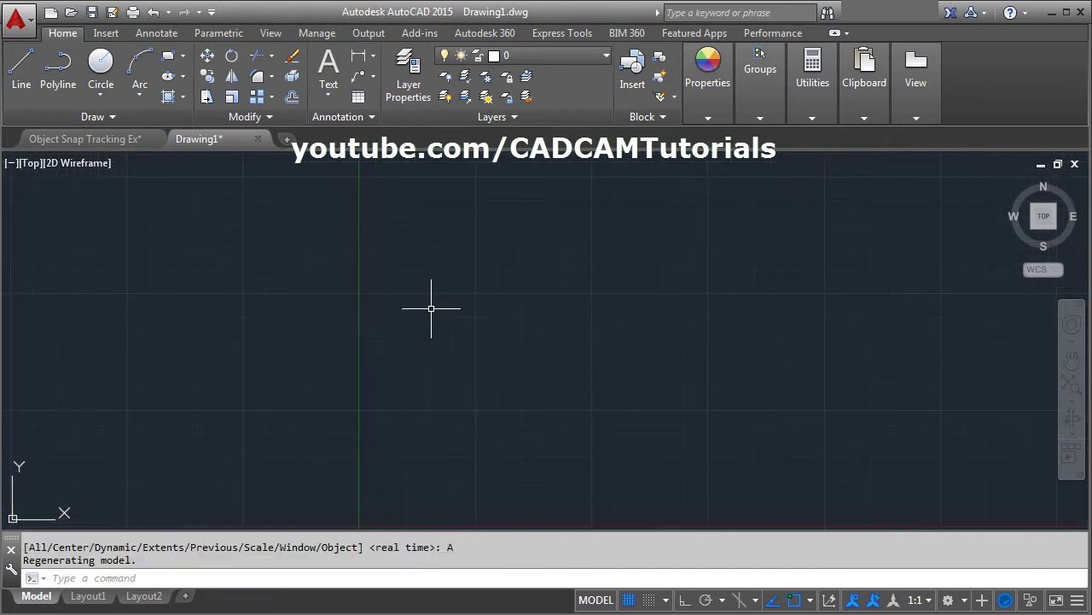
pyautogui.hotkey('alt', 'Tab')
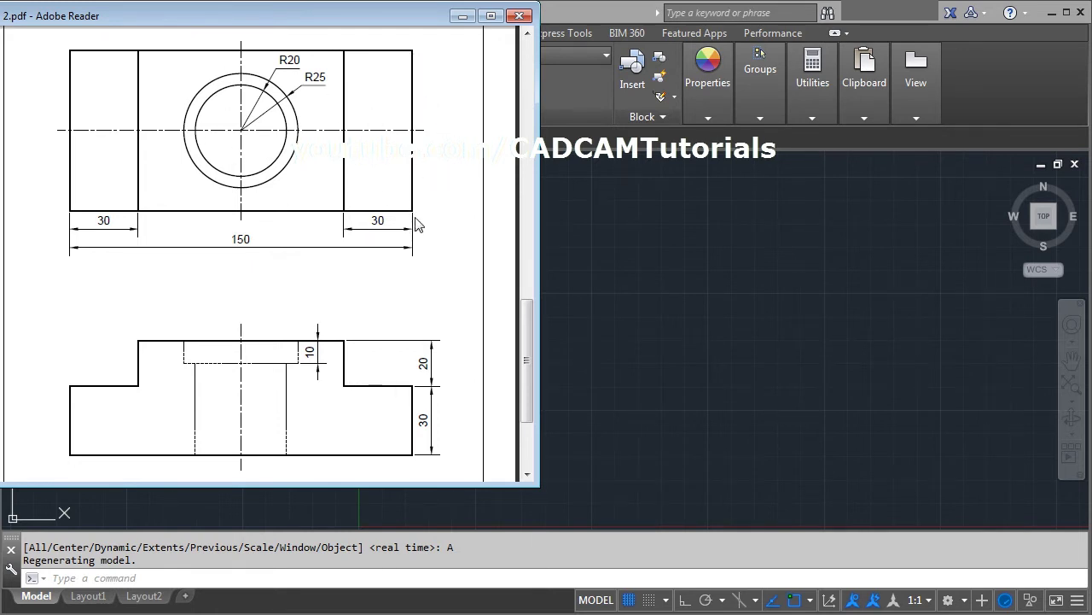
# Step: Return from the 2.pdf reference to the empty AutoCAD drawing
pyautogui.click(668, 288)
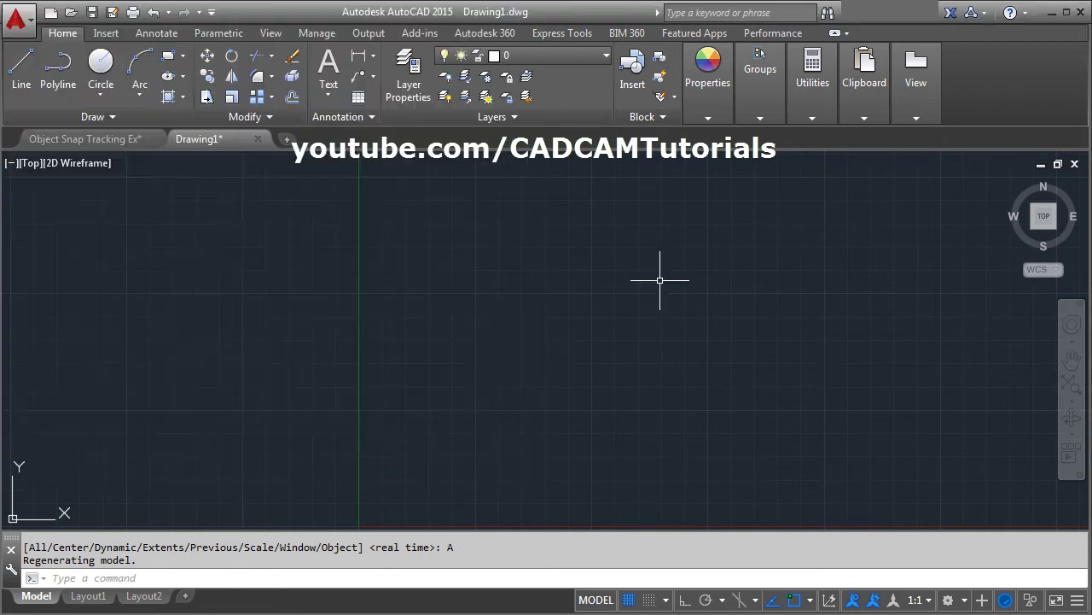
# Step: Draw the closed 150 x 70 rectangular plate outline with LINE and ortho on
pyautogui.click(30, 90)
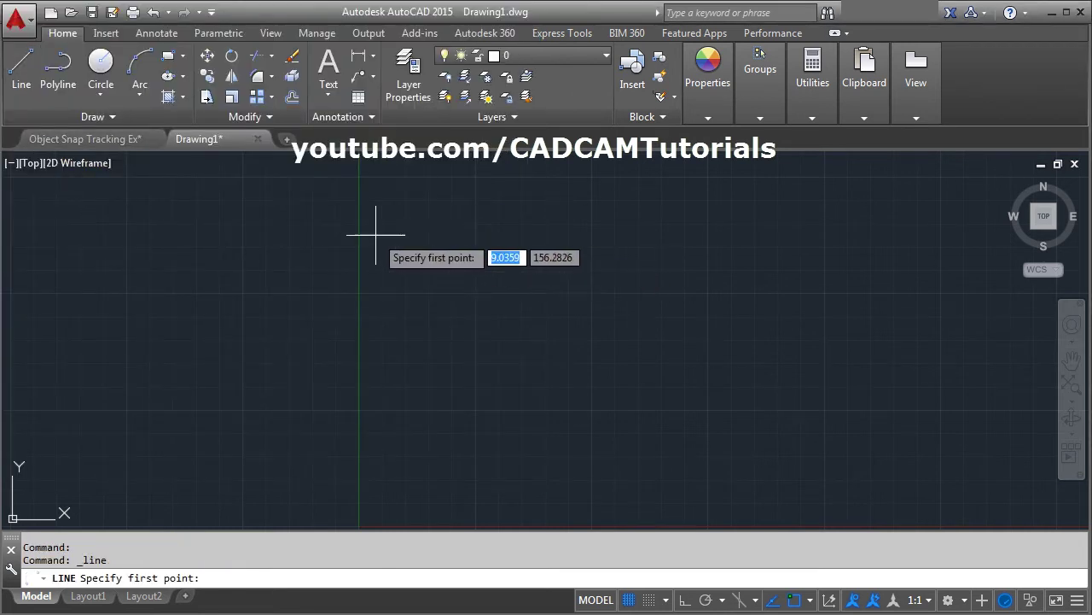
pyautogui.click(323, 204)
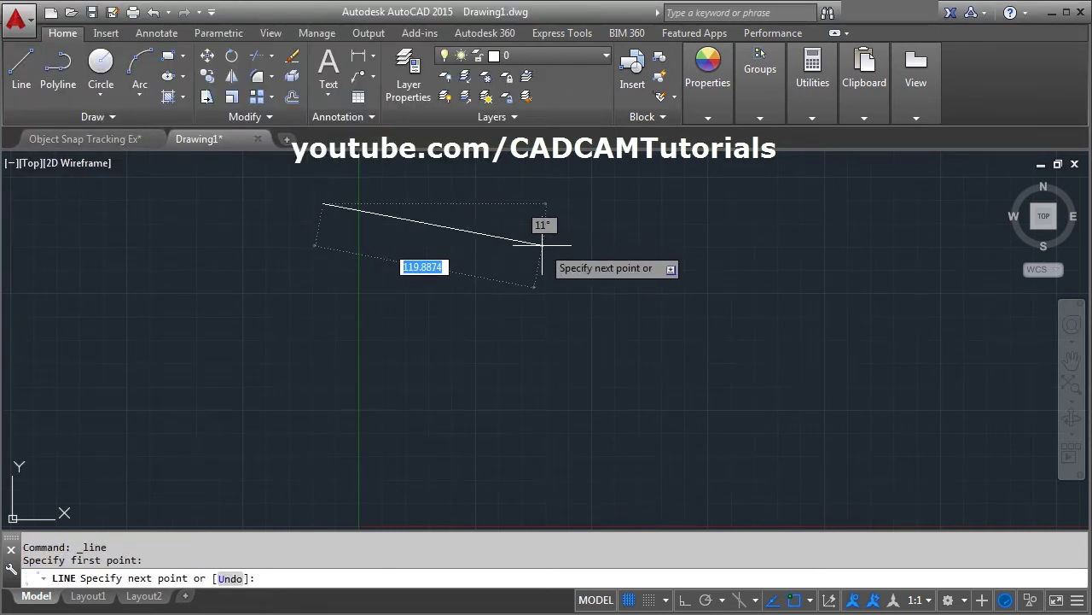
pyautogui.click(684, 600)
pyautogui.write('1')
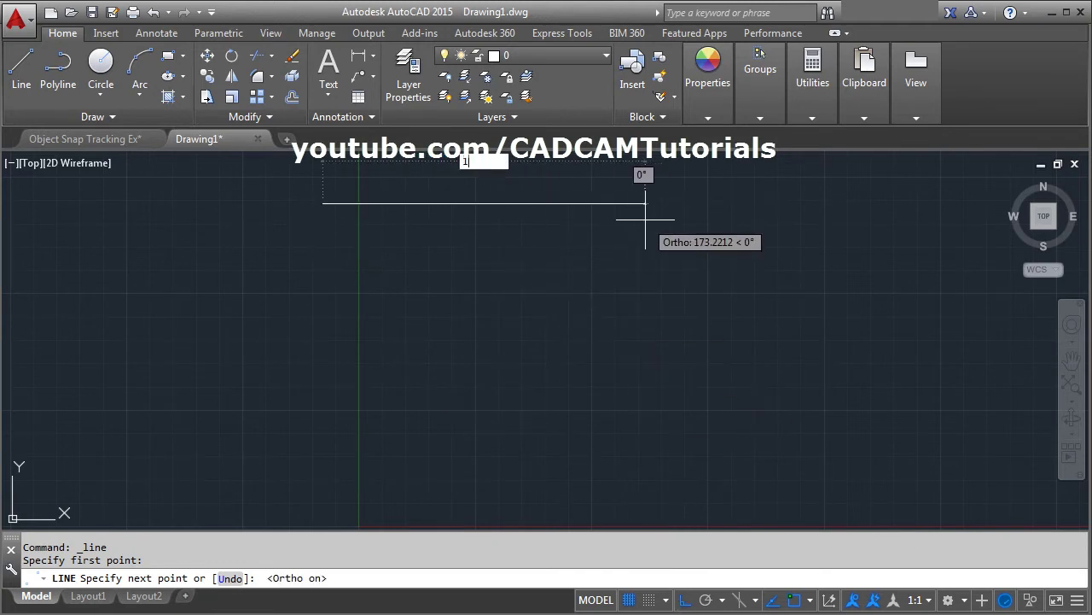
pyautogui.write('50')
pyautogui.press('Return')
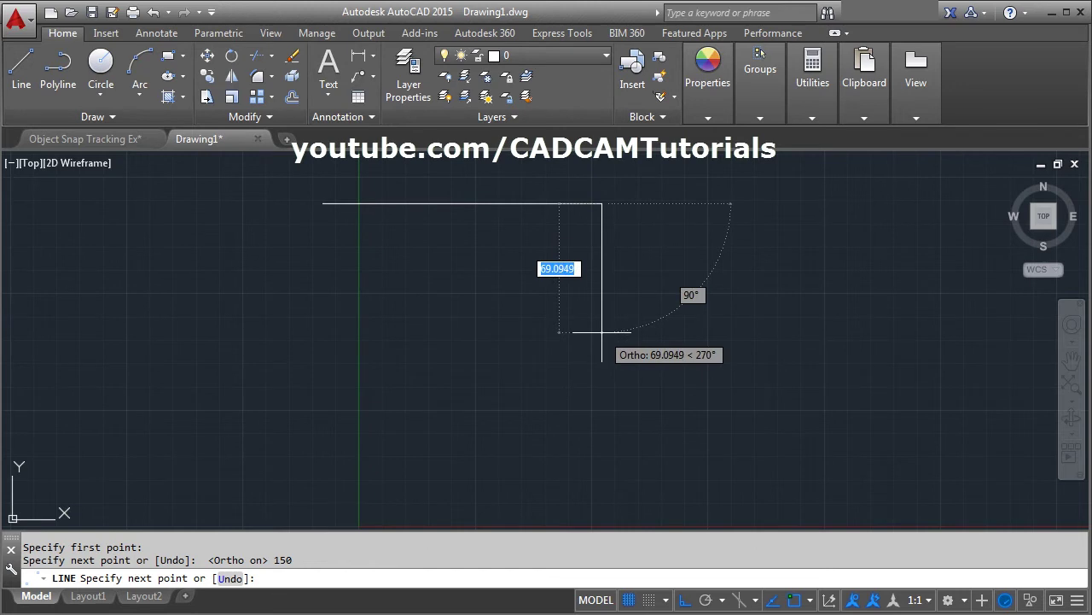
pyautogui.write('70')
pyautogui.press('Return')
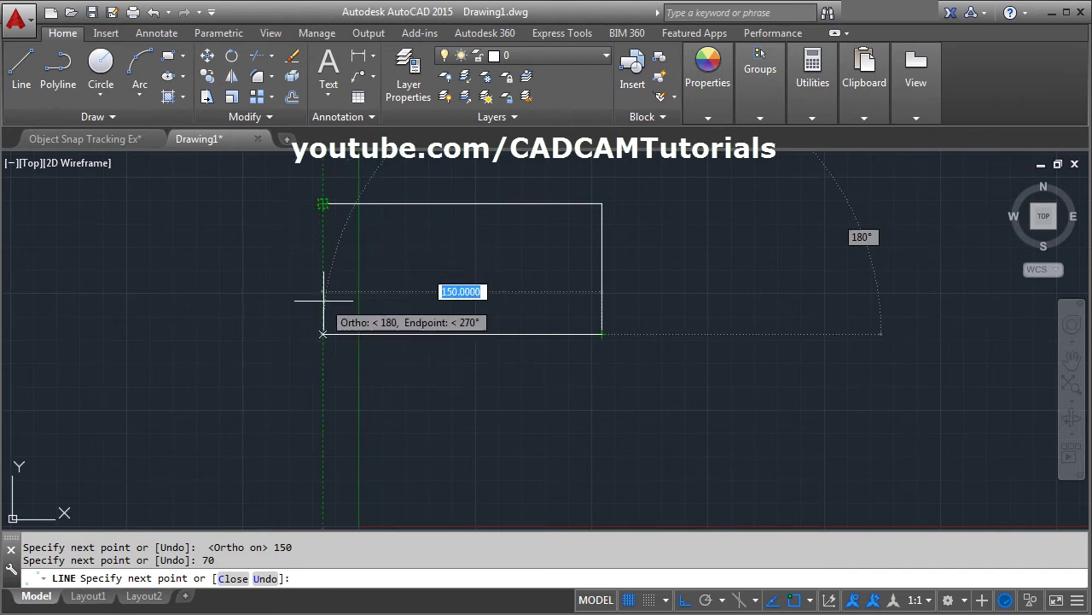
pyautogui.click(322, 303)
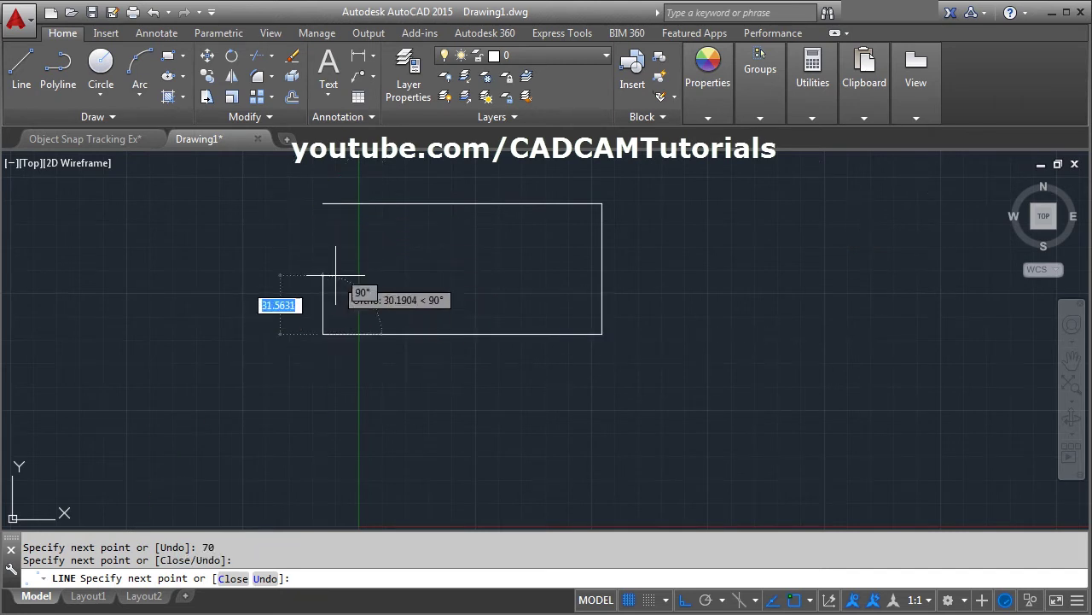
pyautogui.click(323, 204)
pyautogui.press('Return')
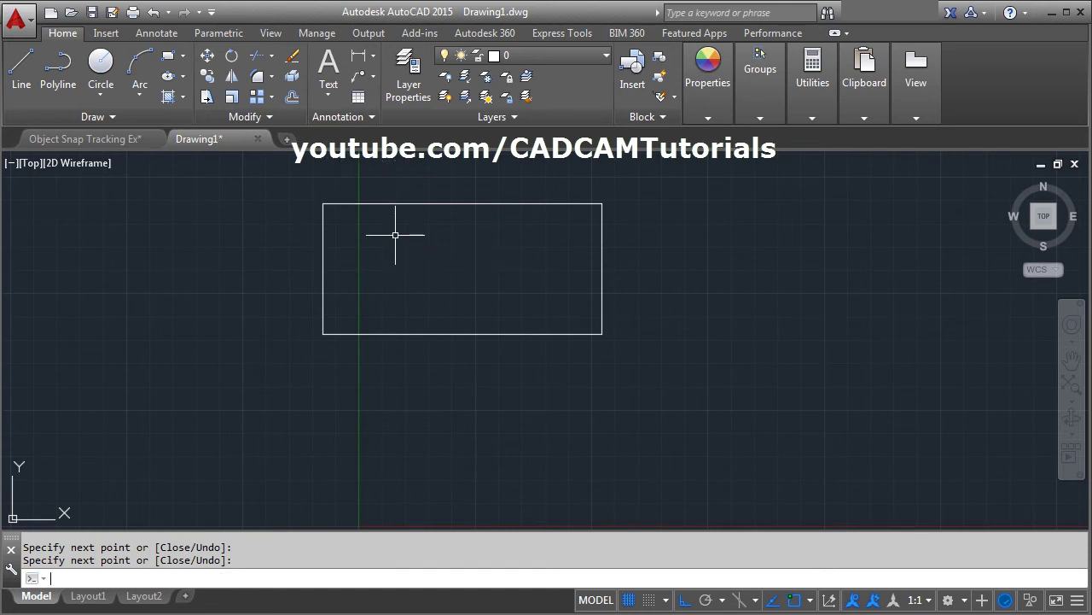
pyautogui.hotkey('alt', 'Tab')
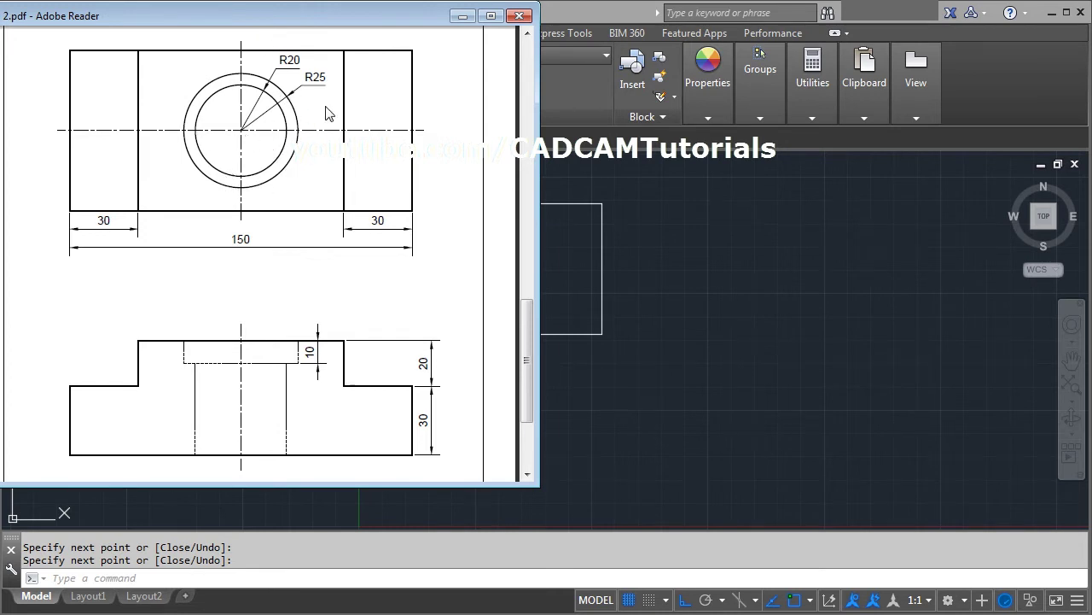
# Step: Offset the plate outline's right and left edges 30 units inward
pyautogui.hotkey('alt', 'Tab')
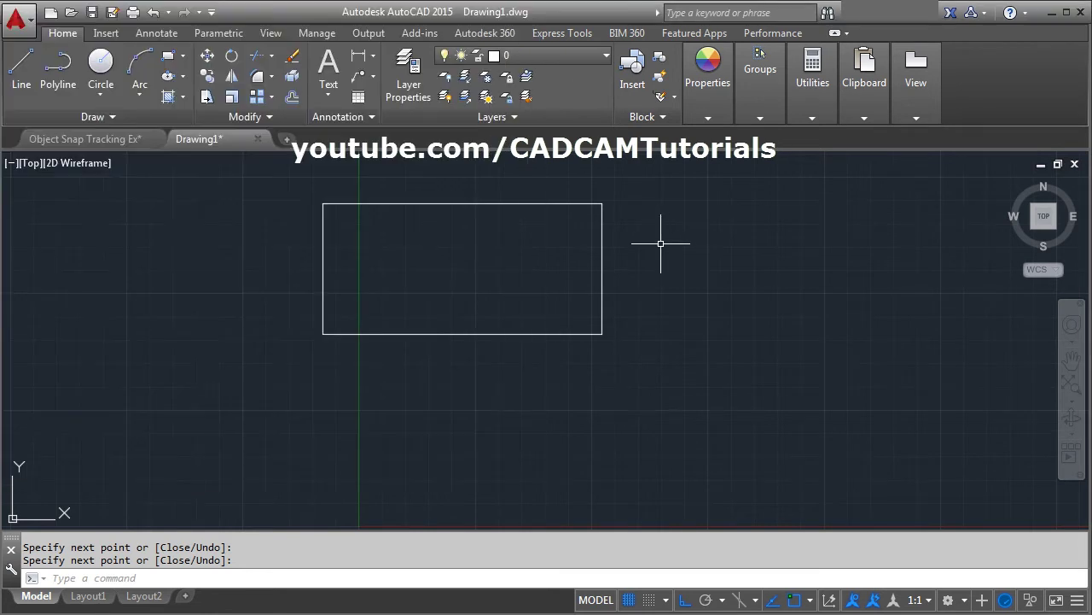
pyautogui.click(292, 98)
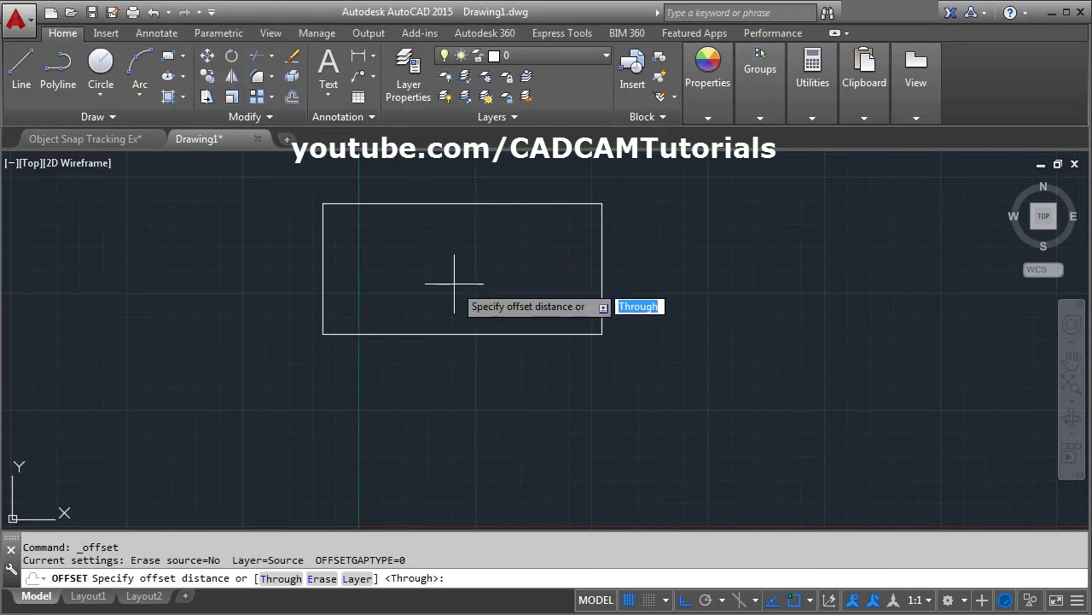
pyautogui.write('30')
pyautogui.press('Return')
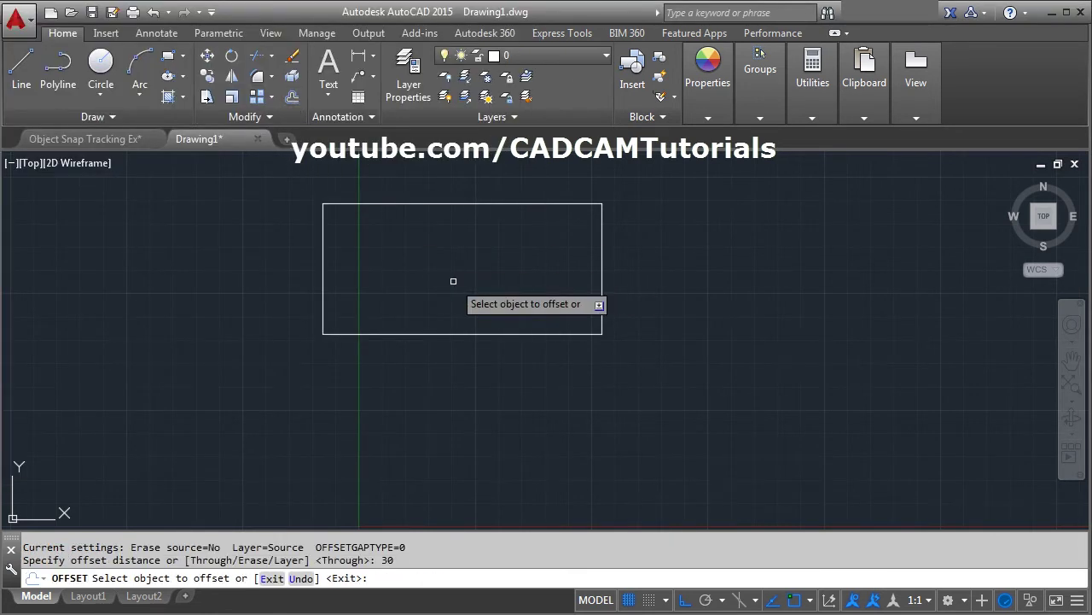
pyautogui.click(602, 281)
pyautogui.click(512, 276)
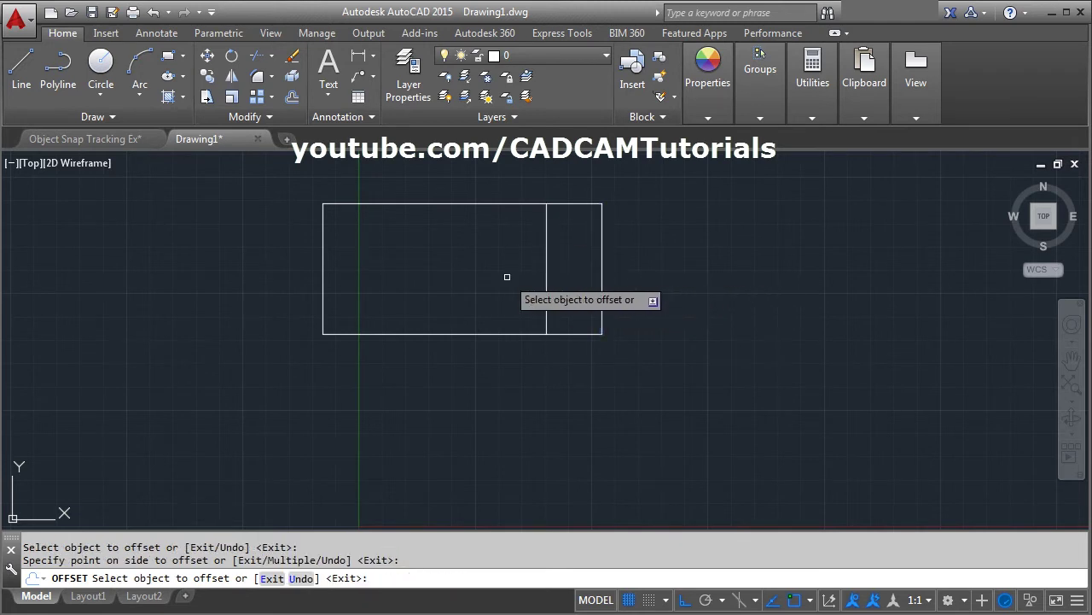
pyautogui.click(324, 289)
pyautogui.click(421, 281)
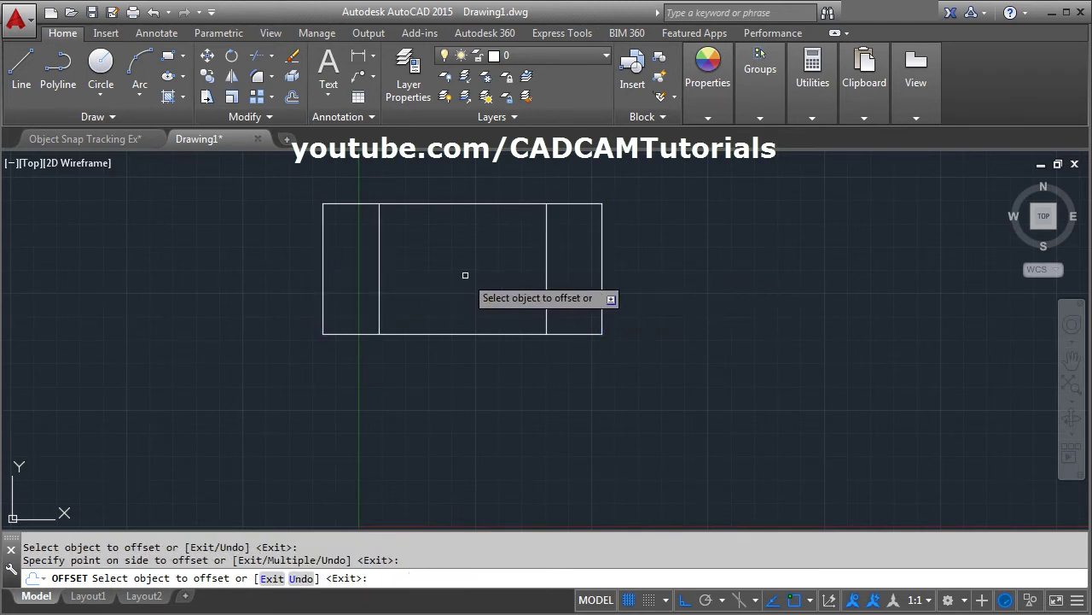
pyautogui.press('Return')
pyautogui.scroll(2, 425, 281)
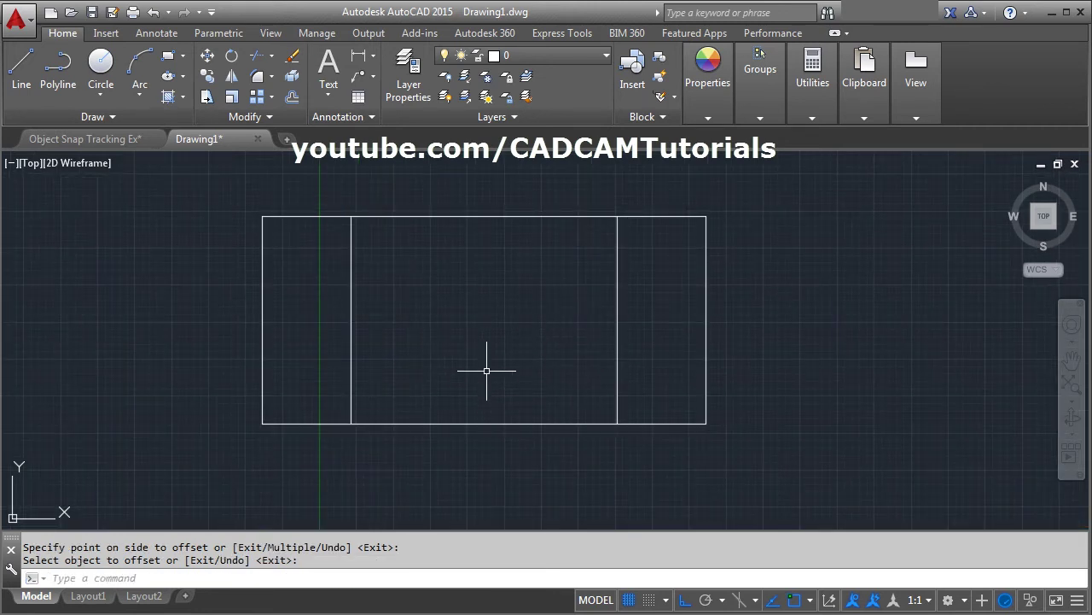
# Step: Draw R20 and R25 circles at the plate's centre, then pan to leave room below
pyautogui.click(101, 63)
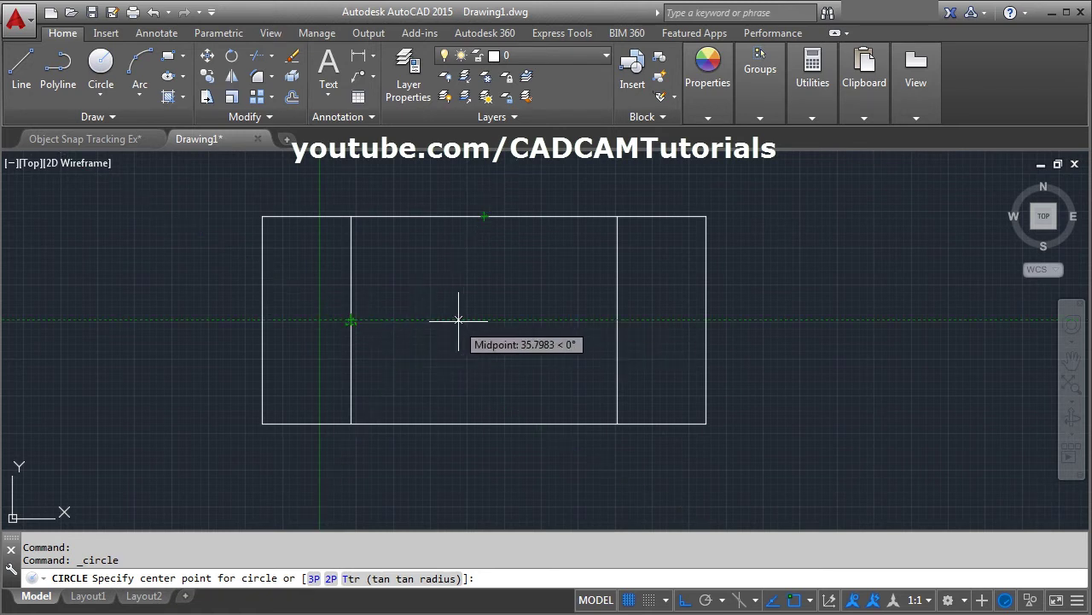
pyautogui.click(484, 319)
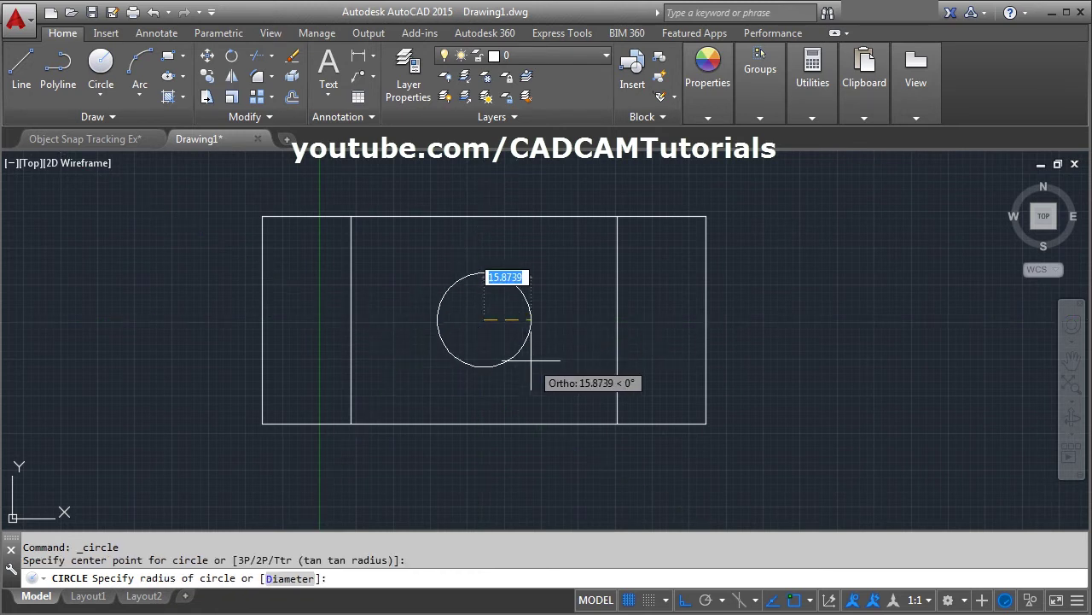
pyautogui.write('20')
pyautogui.press('Return')
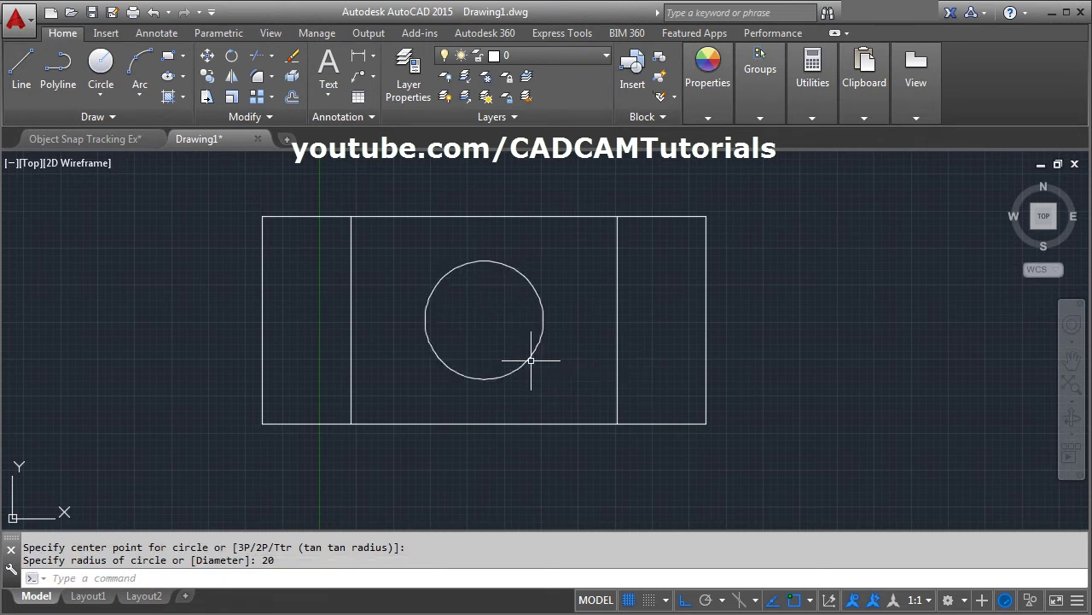
pyautogui.press('Return')
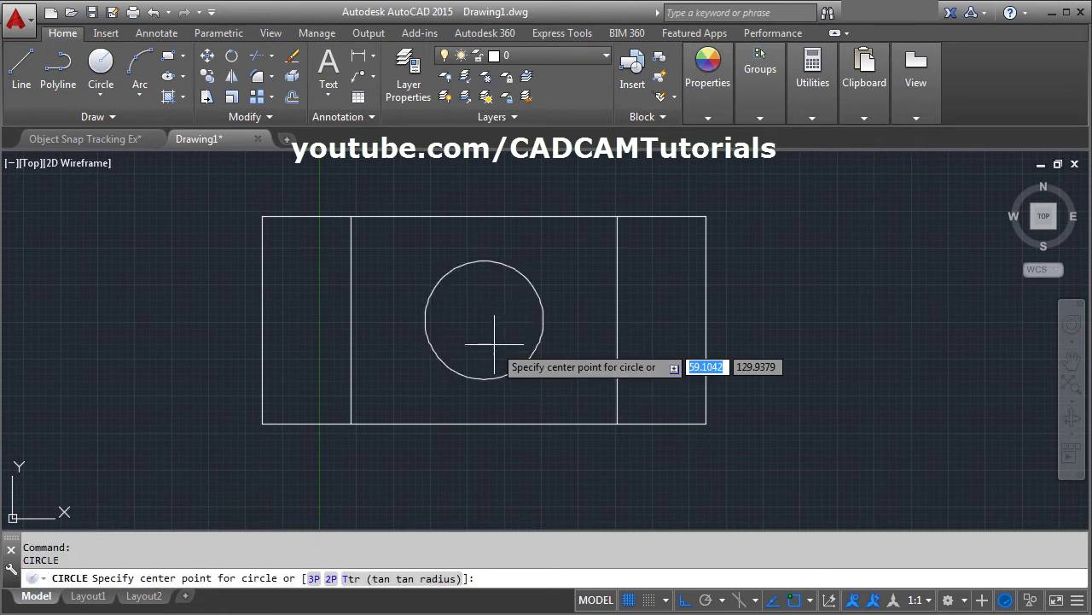
pyautogui.click(486, 320)
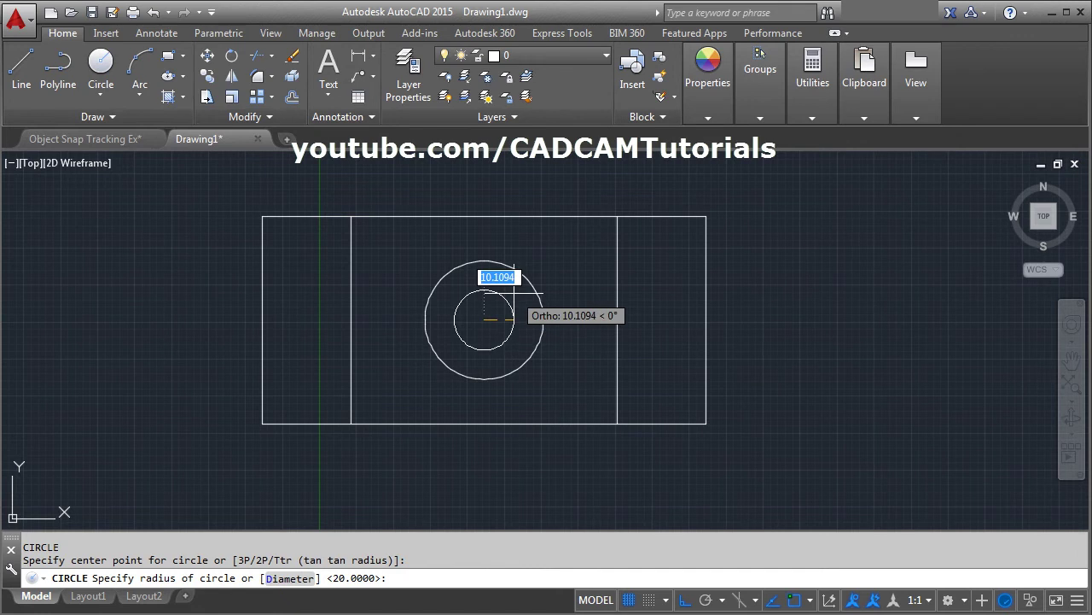
pyautogui.write('25')
pyautogui.press('Return')
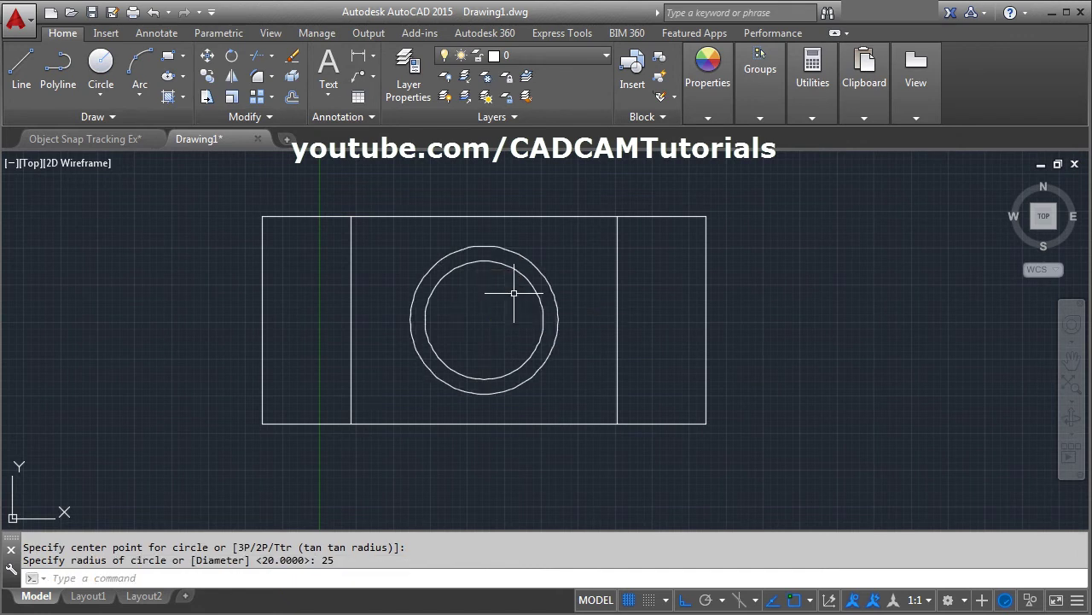
pyautogui.scroll(-2, 508, 273)
pyautogui.moveTo(559, 366); pyautogui.dragTo(522, 315, button='middle')
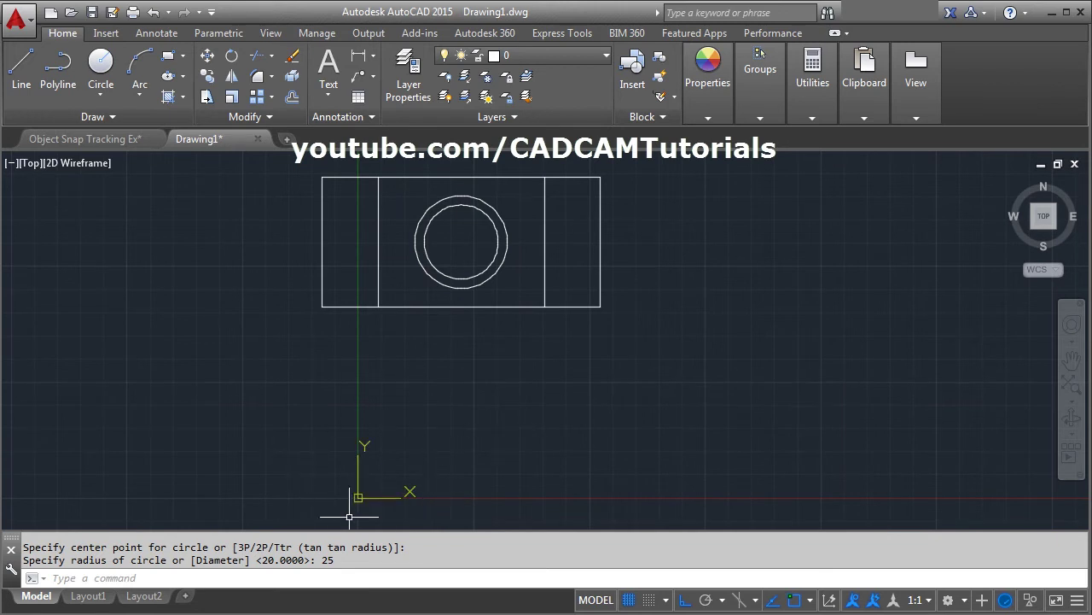
# Step: Set UCSICON to Noorigin so the coordinate icon stays in the lower-left corner
pyautogui.write('UCS')
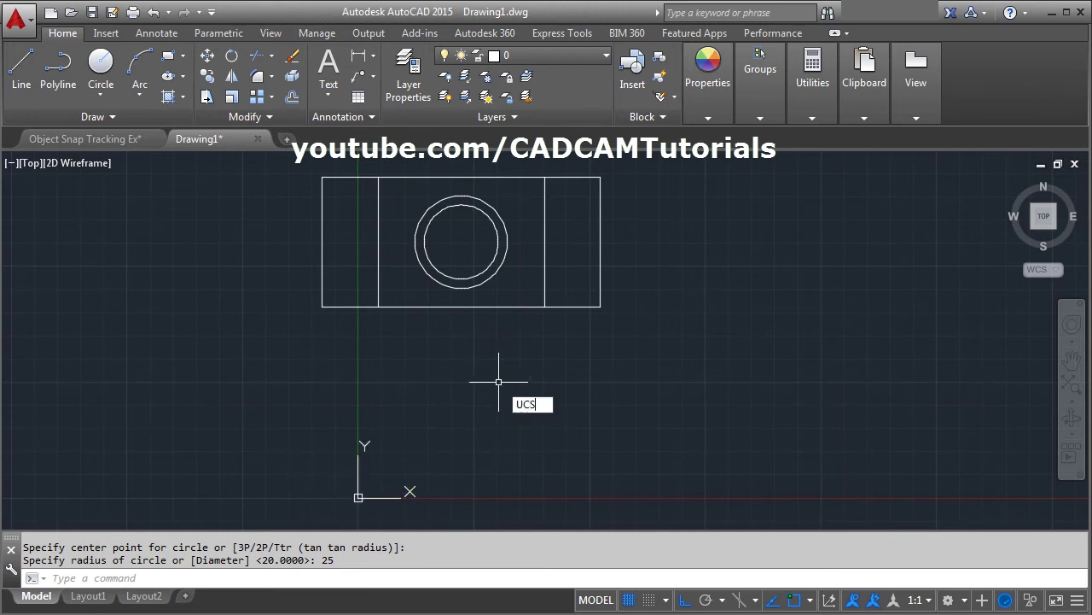
pyautogui.write('ICON')
pyautogui.press('Return')
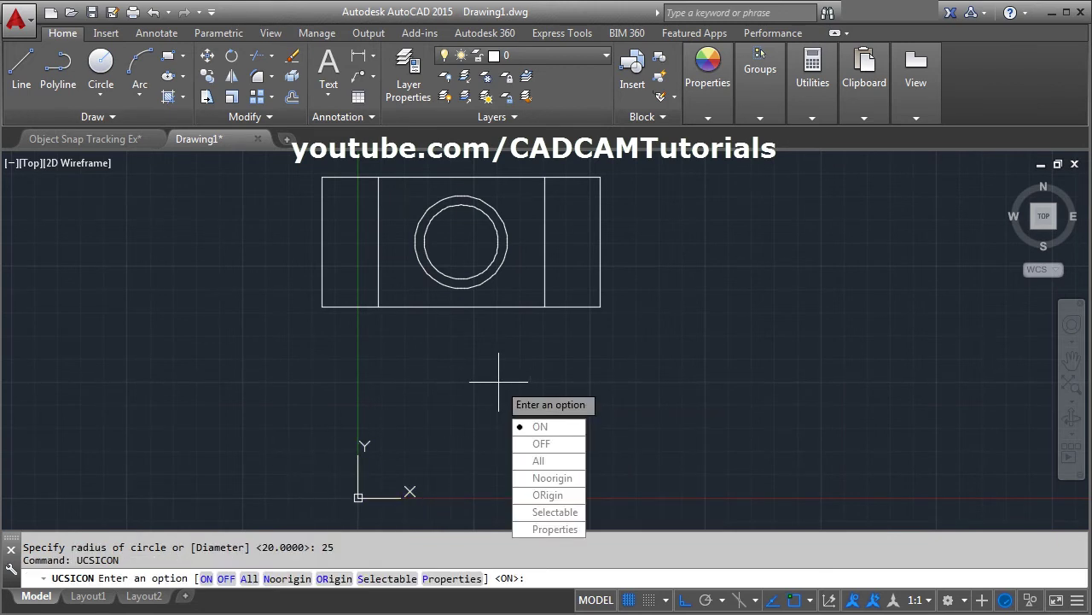
pyautogui.click(559, 481)
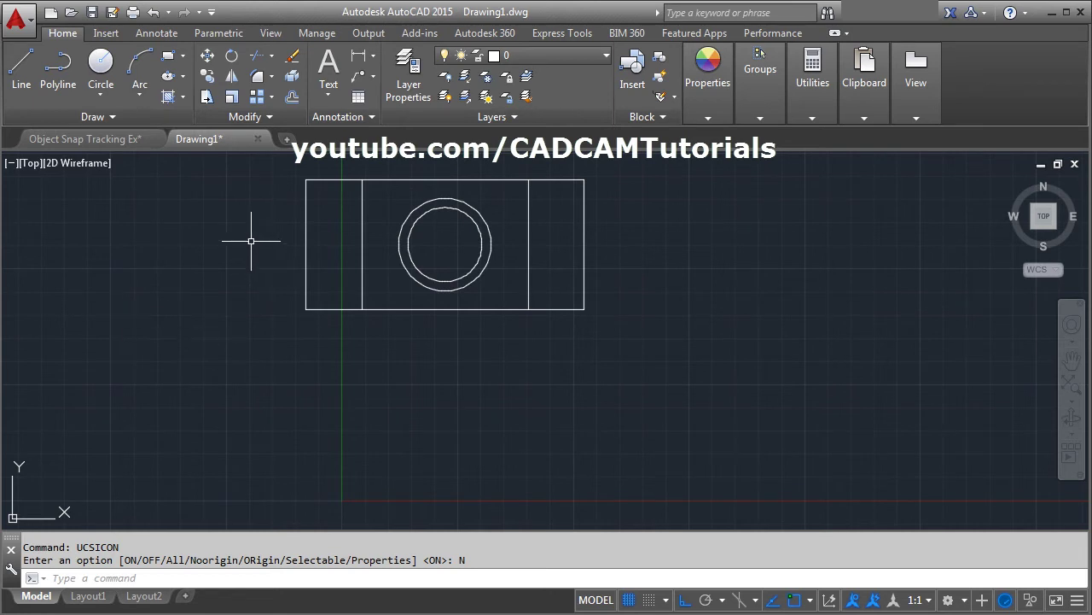
pyautogui.click(23, 77)
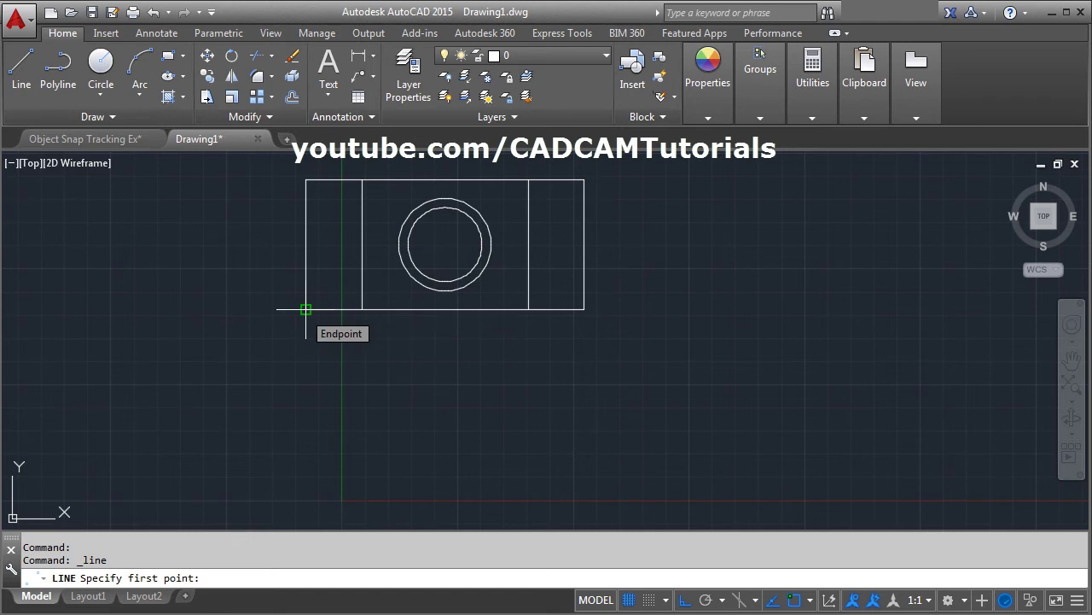
# Step: Draw the 150-long bottom edge and the right side stepping up 30, then 20
pyautogui.click(306, 462)
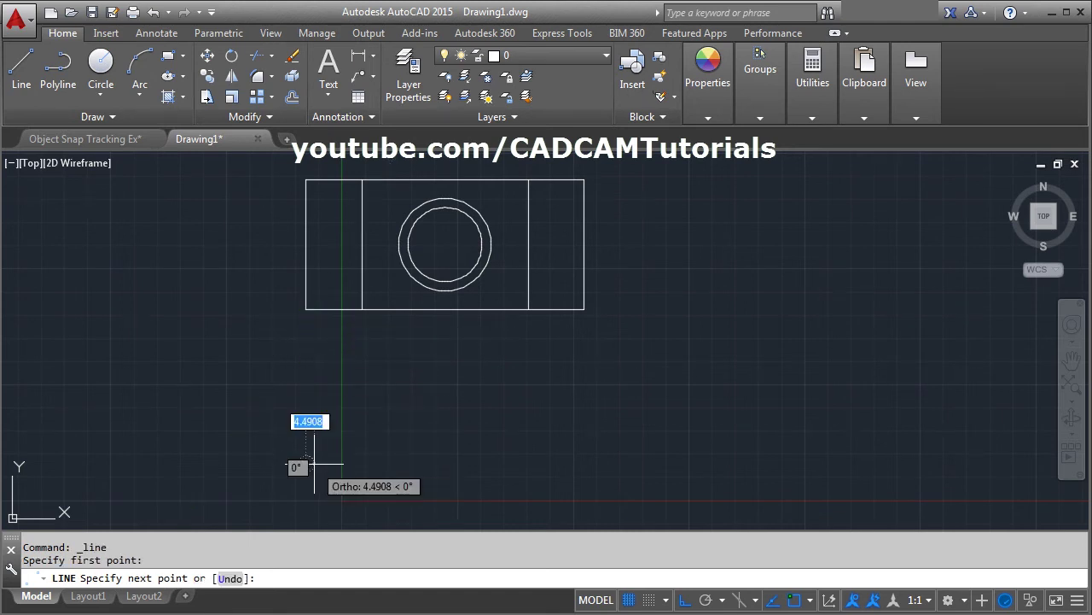
pyautogui.click(583, 403)
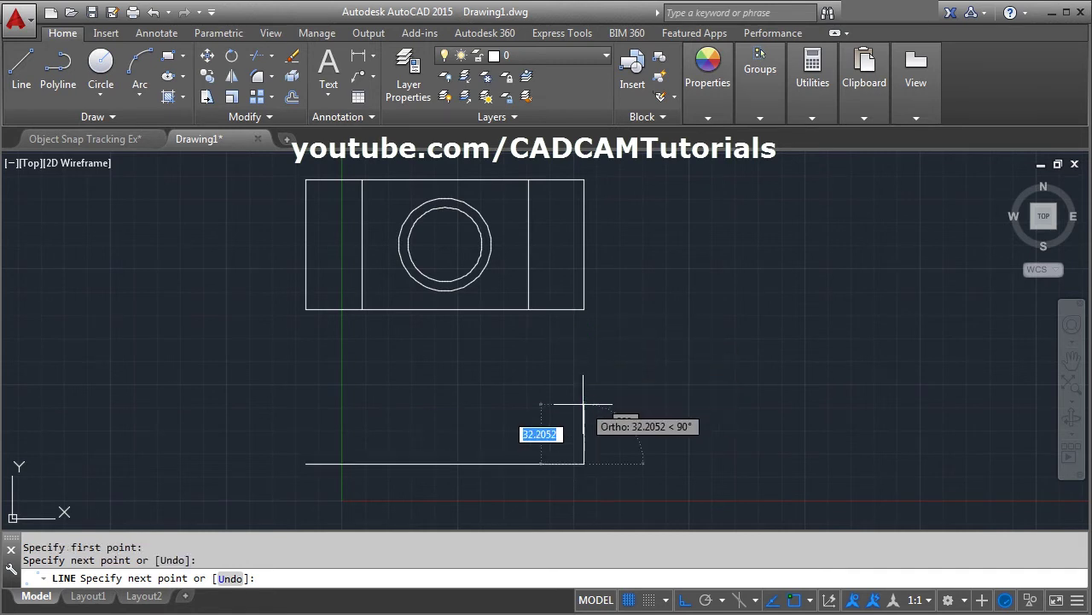
pyautogui.hotkey('alt', 'Tab')
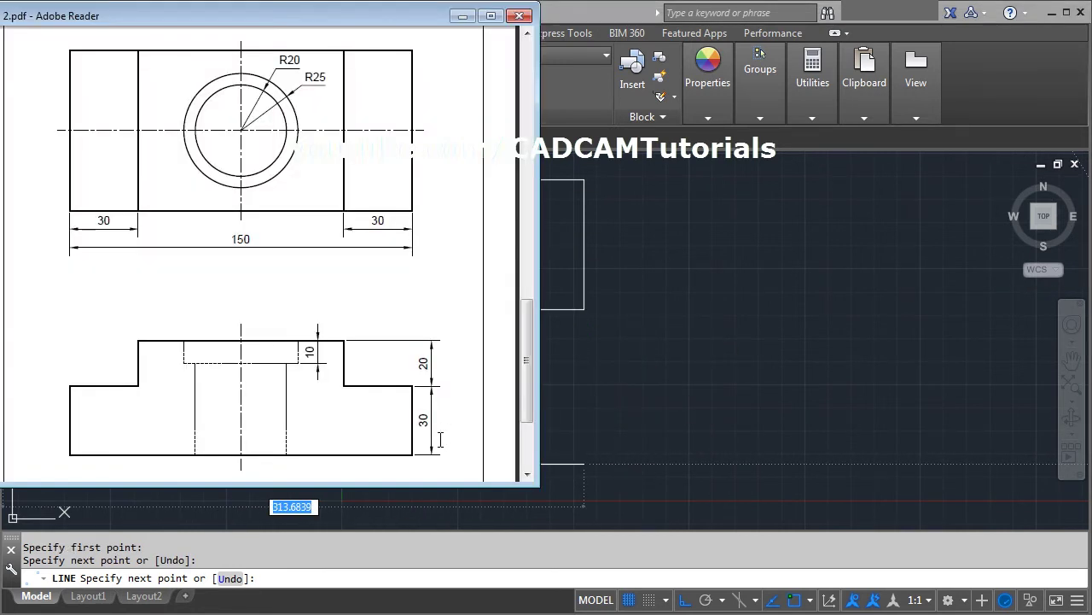
pyautogui.click(1010, 107)
pyautogui.write('30')
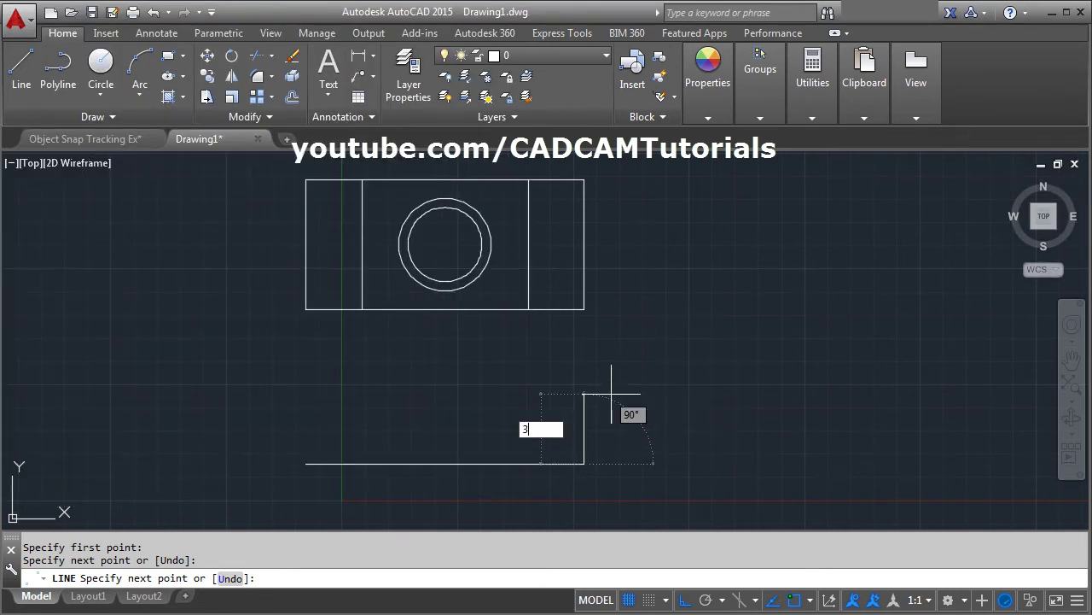
pyautogui.press('Return')
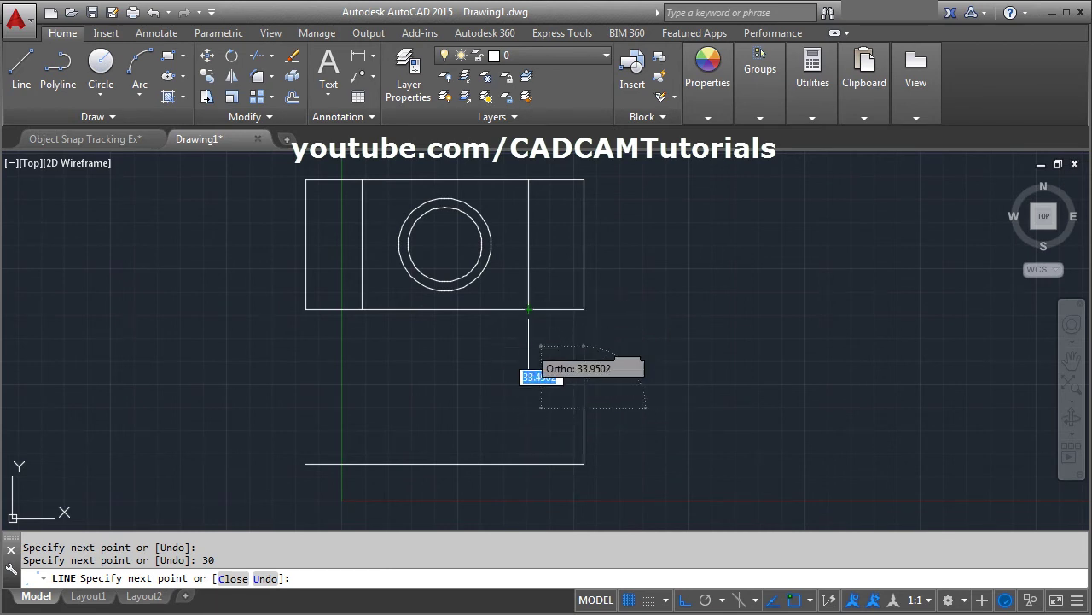
pyautogui.click(529, 408)
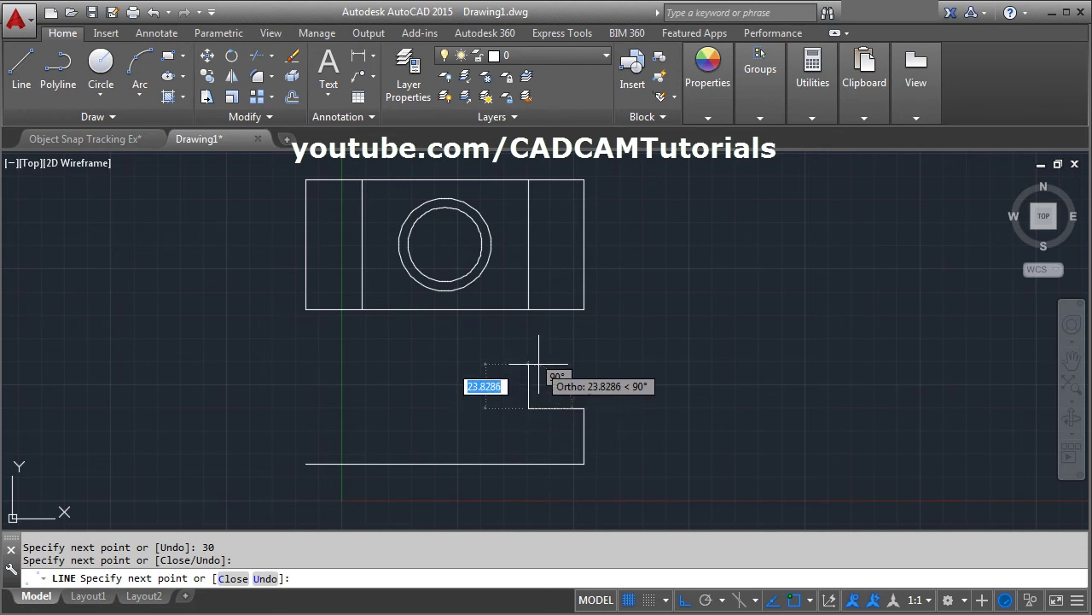
pyautogui.write('20')
pyautogui.press('Return')
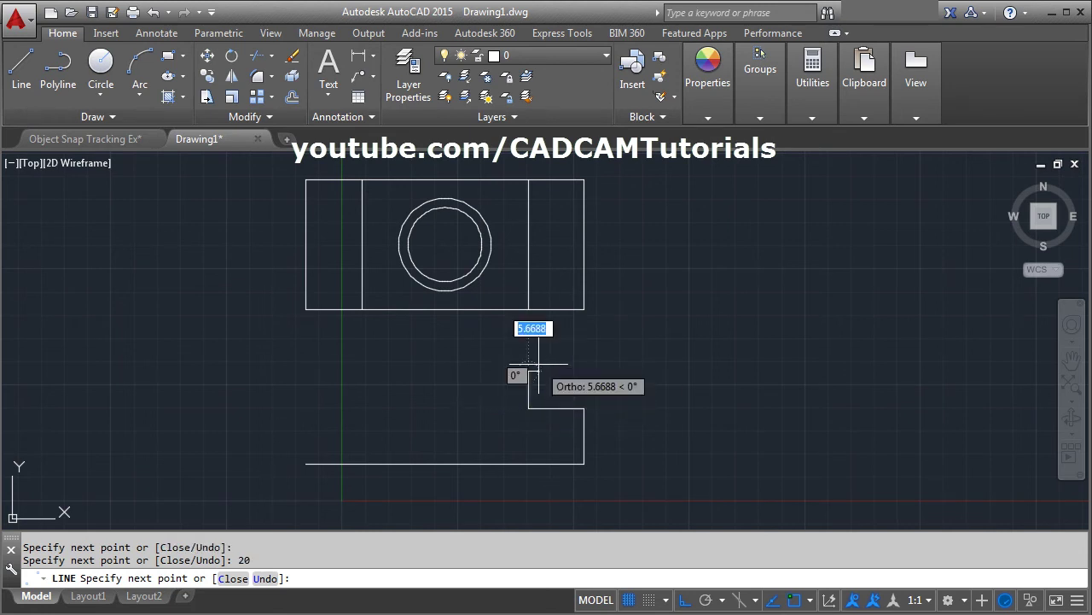
# Step: Finish the raised block's top and left step, closing at the bottom-left corner; compare with the PDF
pyautogui.click(362, 371)
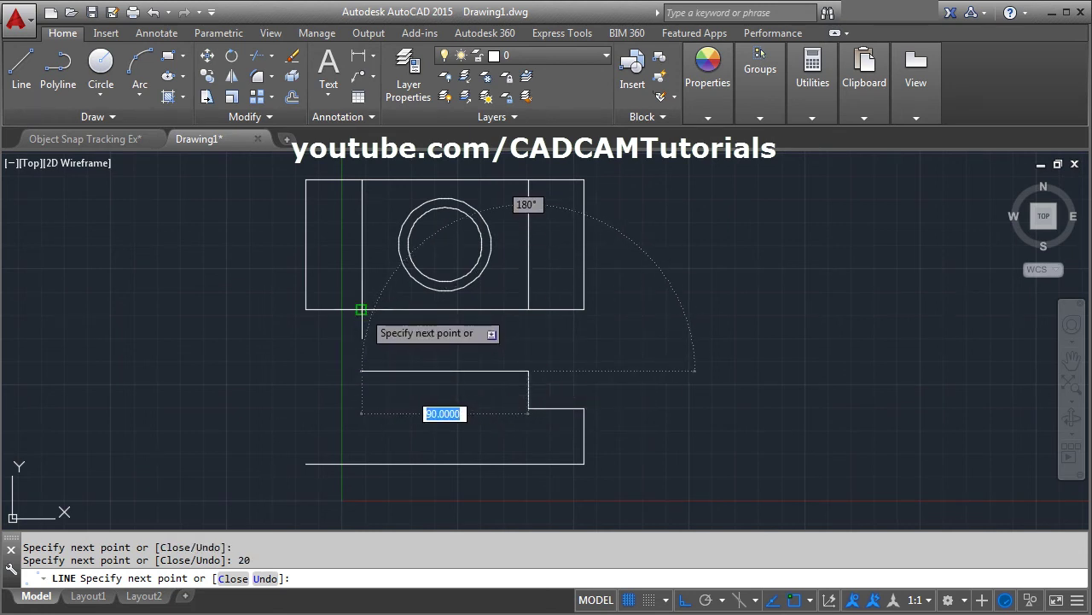
pyautogui.click(362, 370)
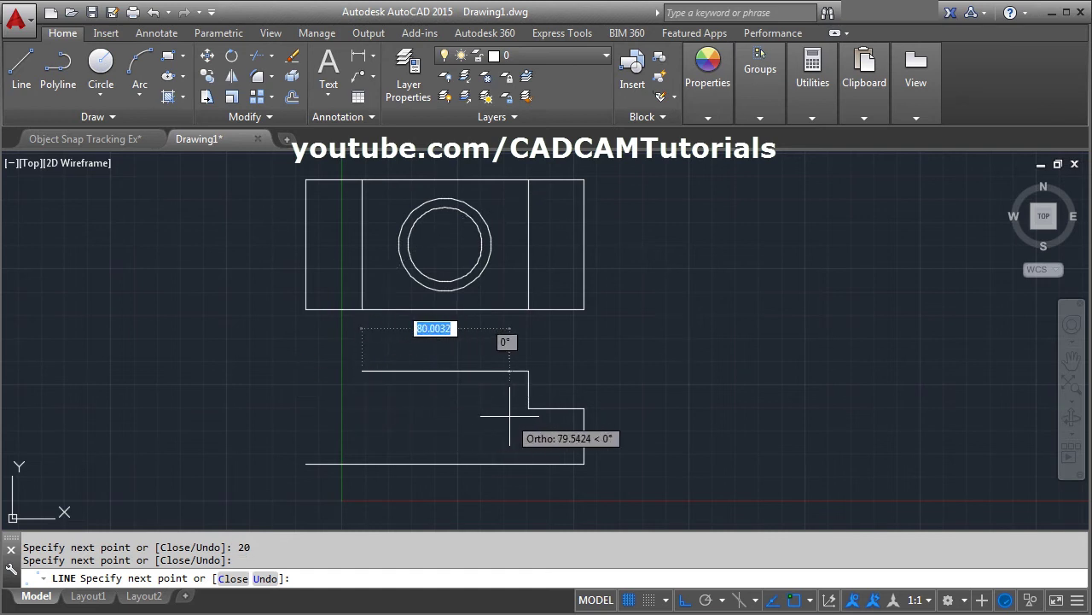
pyautogui.click(359, 409)
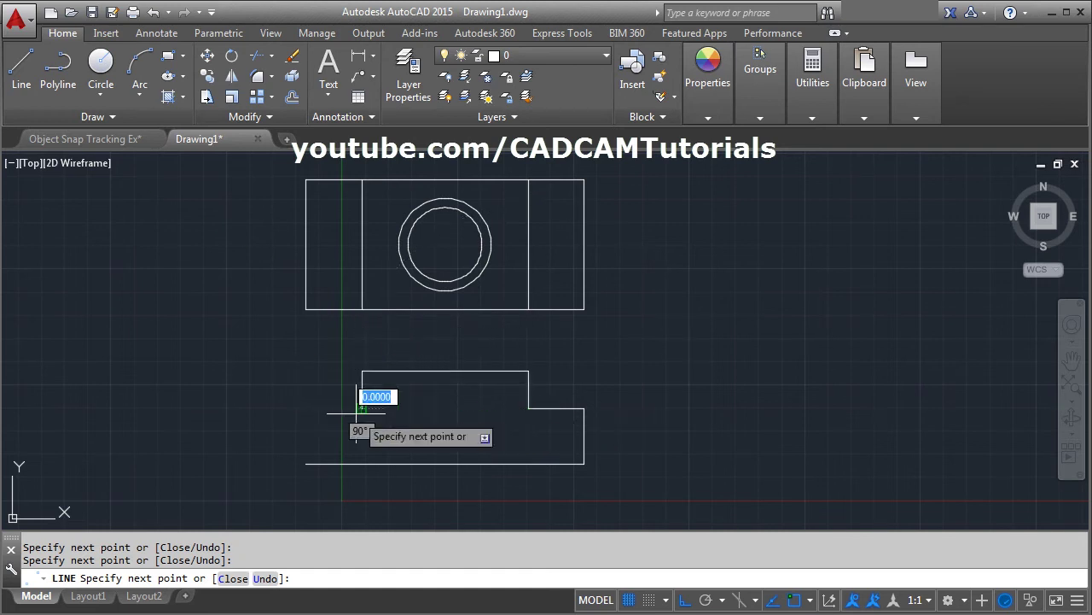
pyautogui.click(305, 408)
pyautogui.click(305, 463)
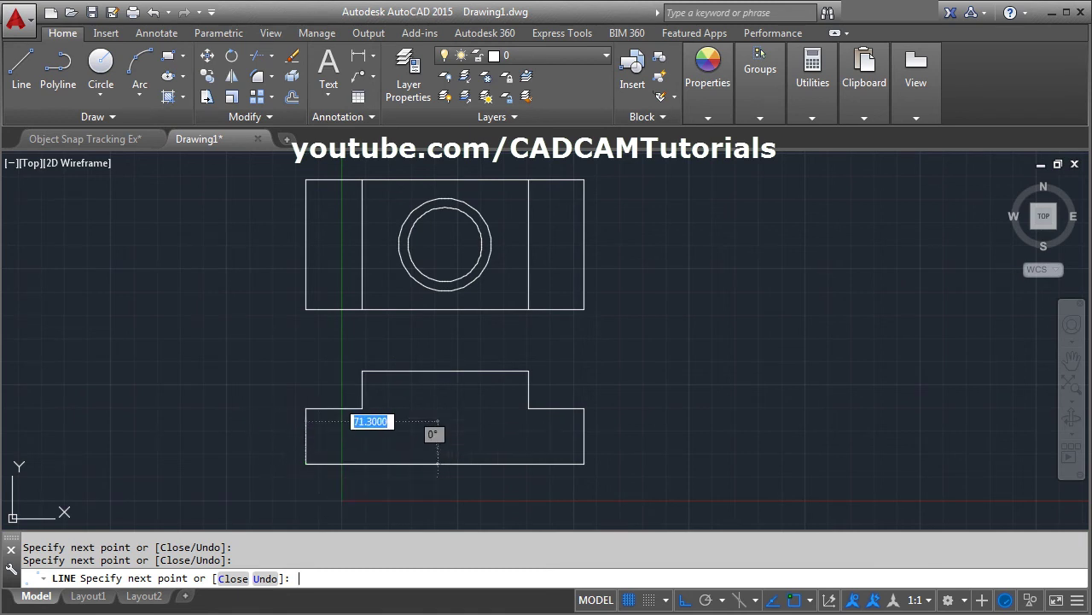
pyautogui.press('Return')
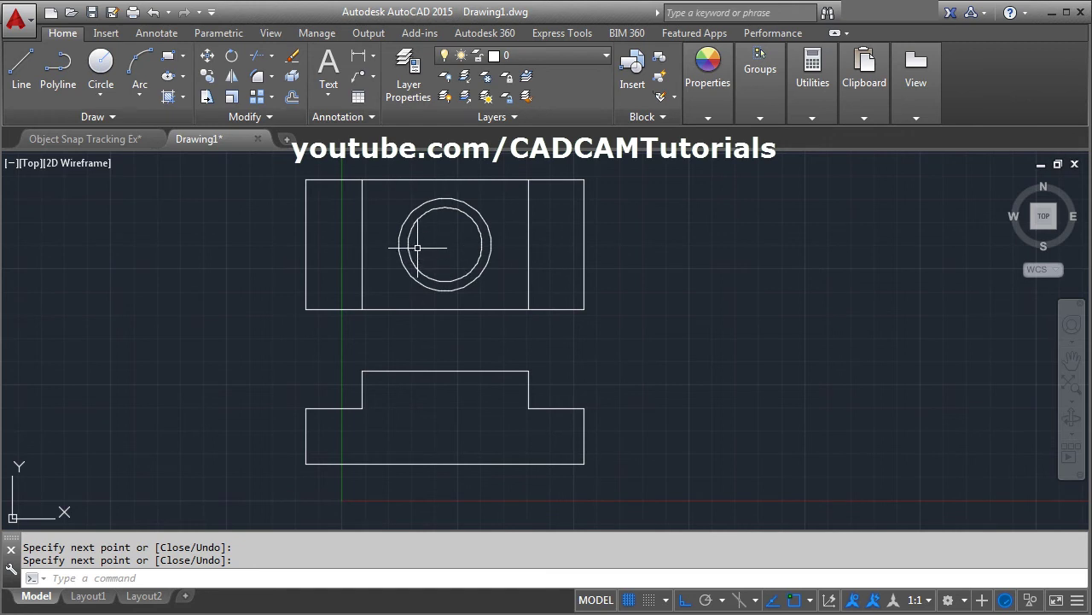
pyautogui.hotkey('alt', 'Tab')
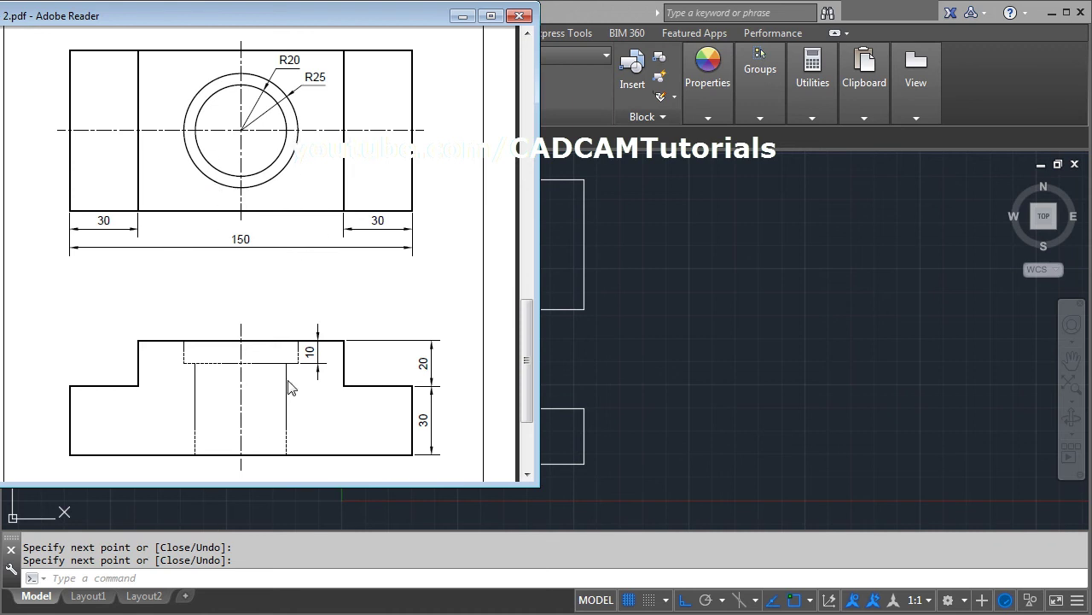
pyautogui.hotkey('alt', 'Tab')
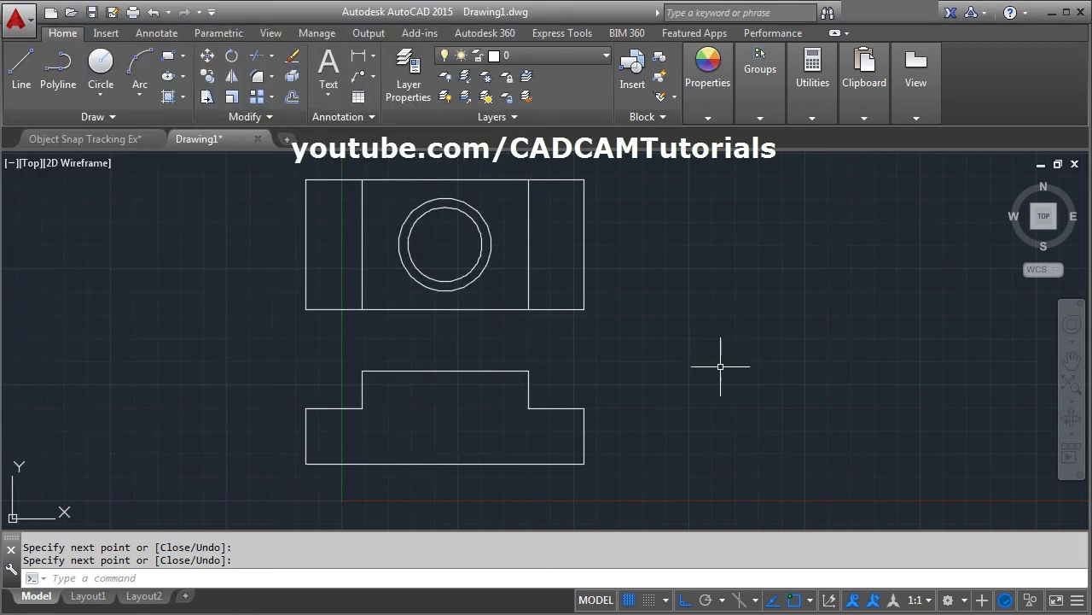
# Step: Cut a 10-deep recess into the raised block's top, spanning the outer circle's quadrants
pyautogui.click(20, 86)
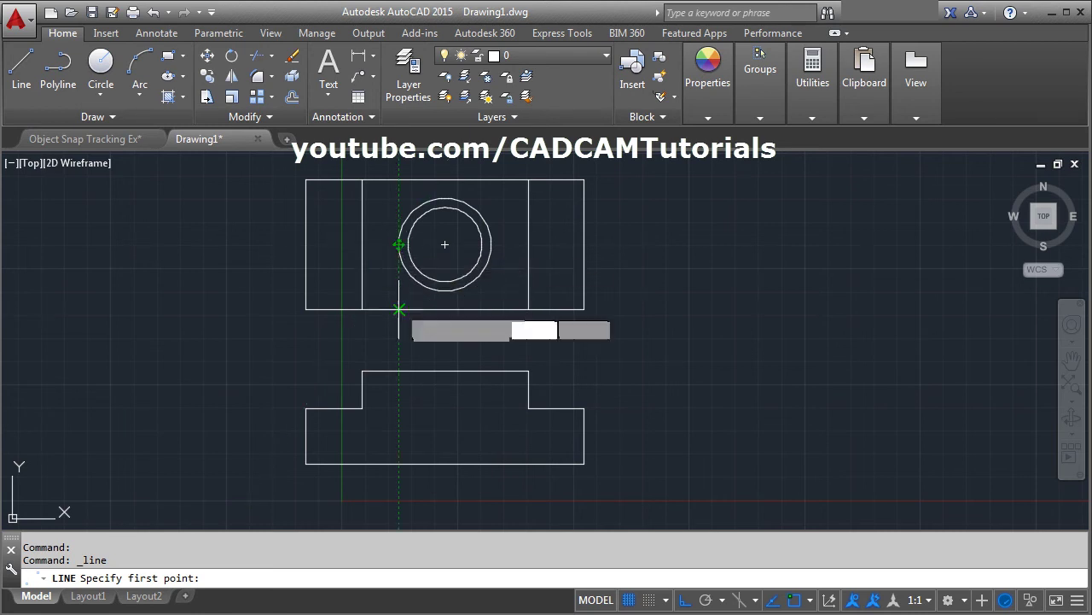
pyautogui.click(399, 370)
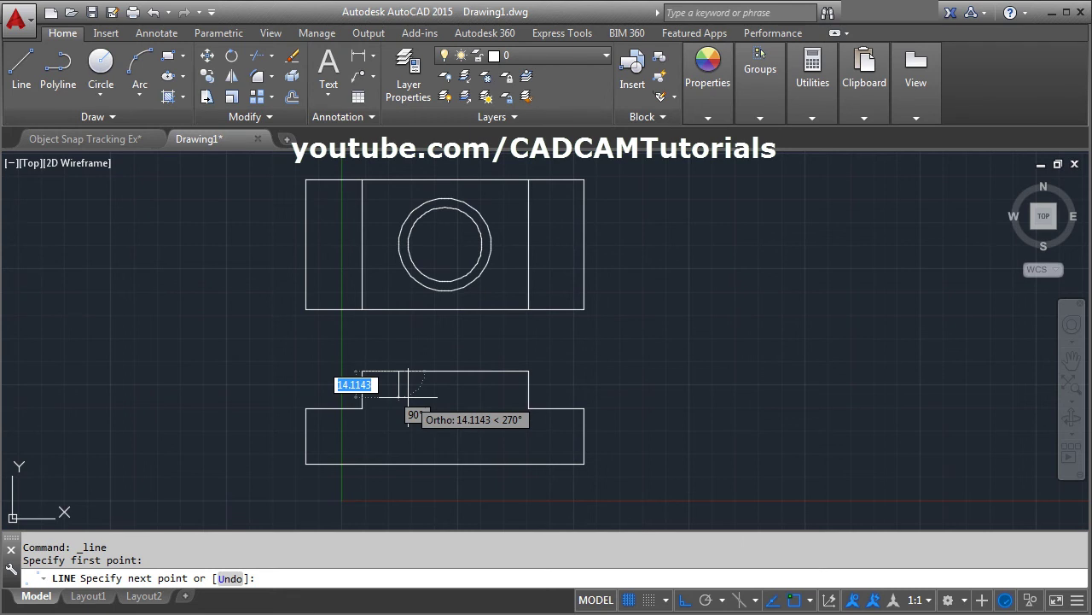
pyautogui.press('Return')
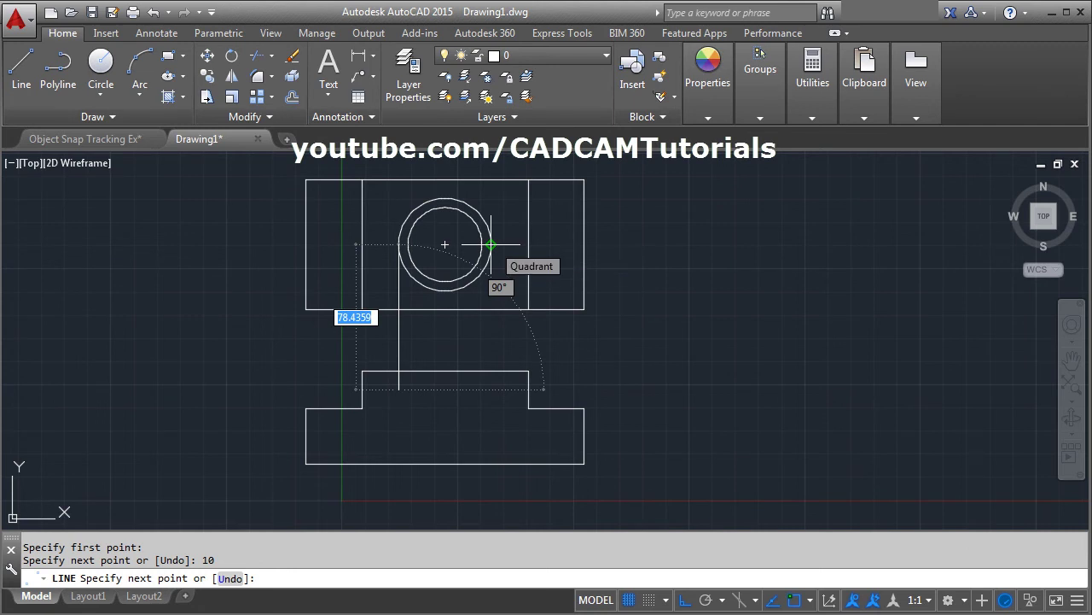
pyautogui.click(491, 390)
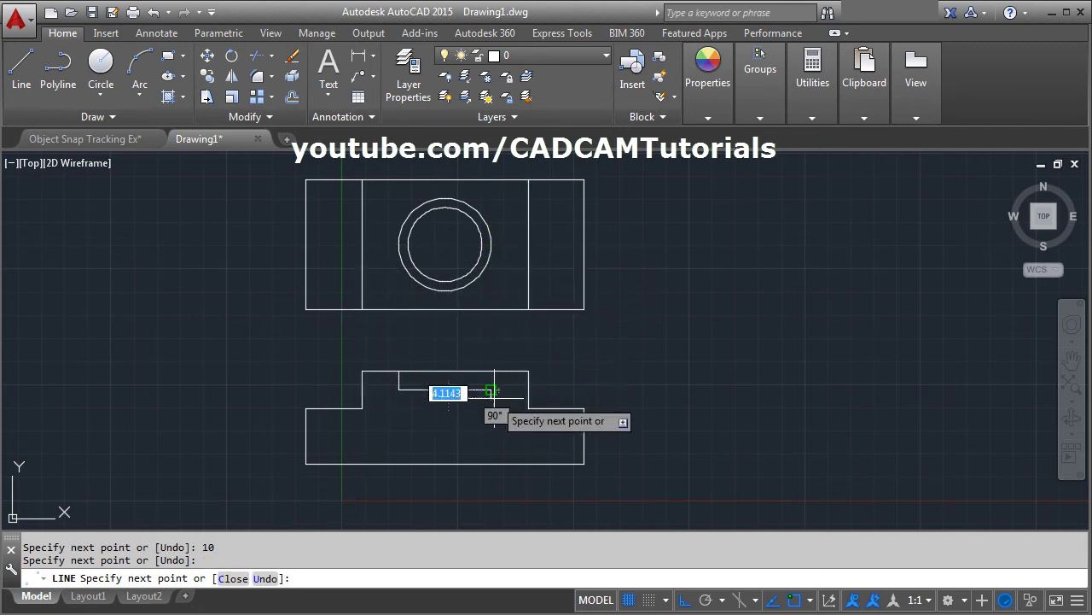
pyautogui.scroll(2, 494, 376)
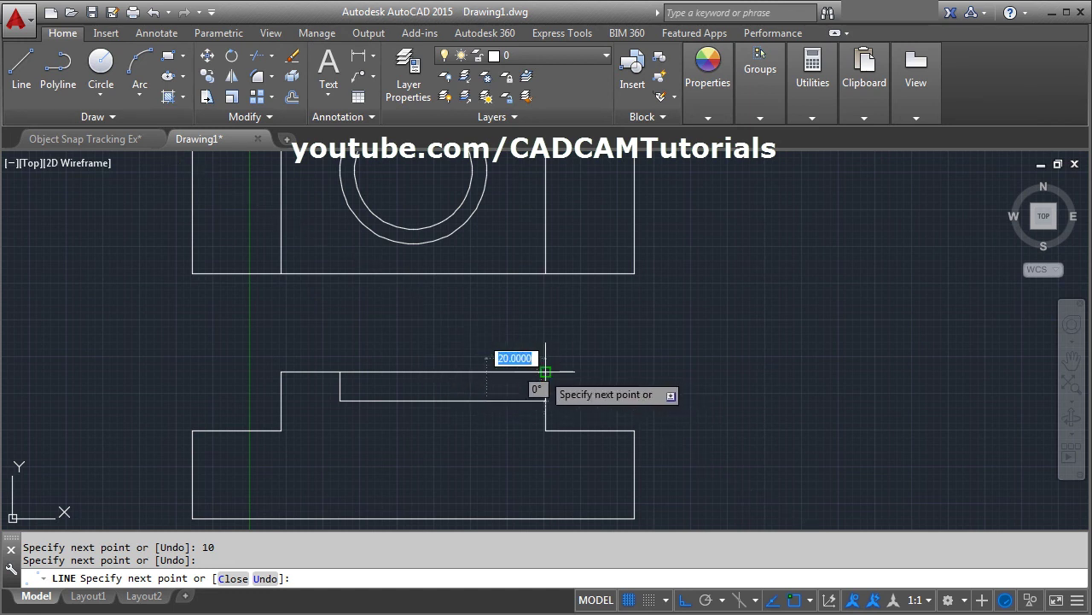
pyautogui.click(486, 373)
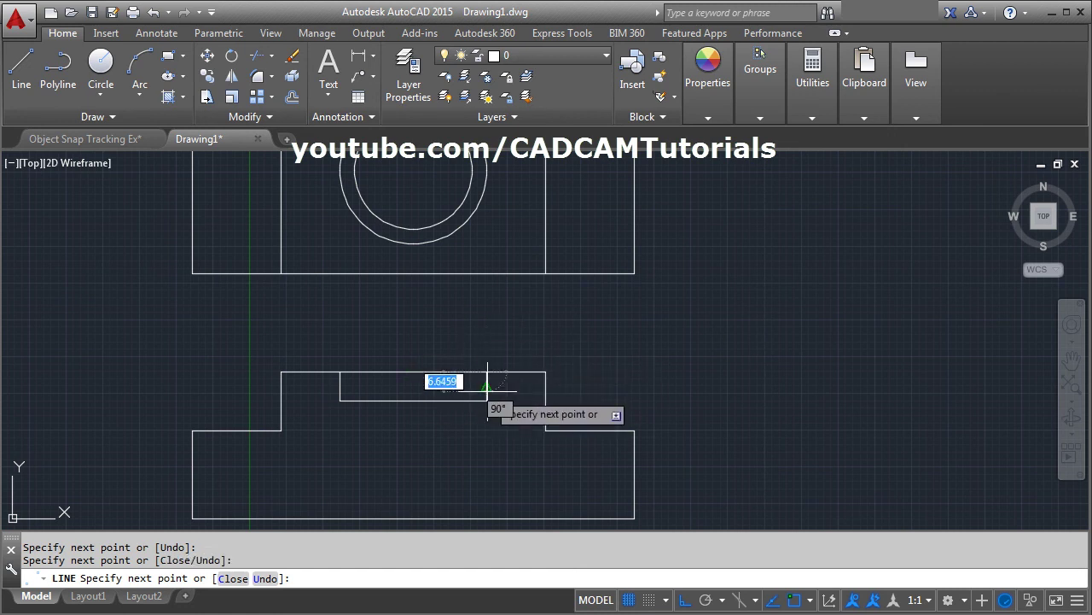
pyautogui.press('Return')
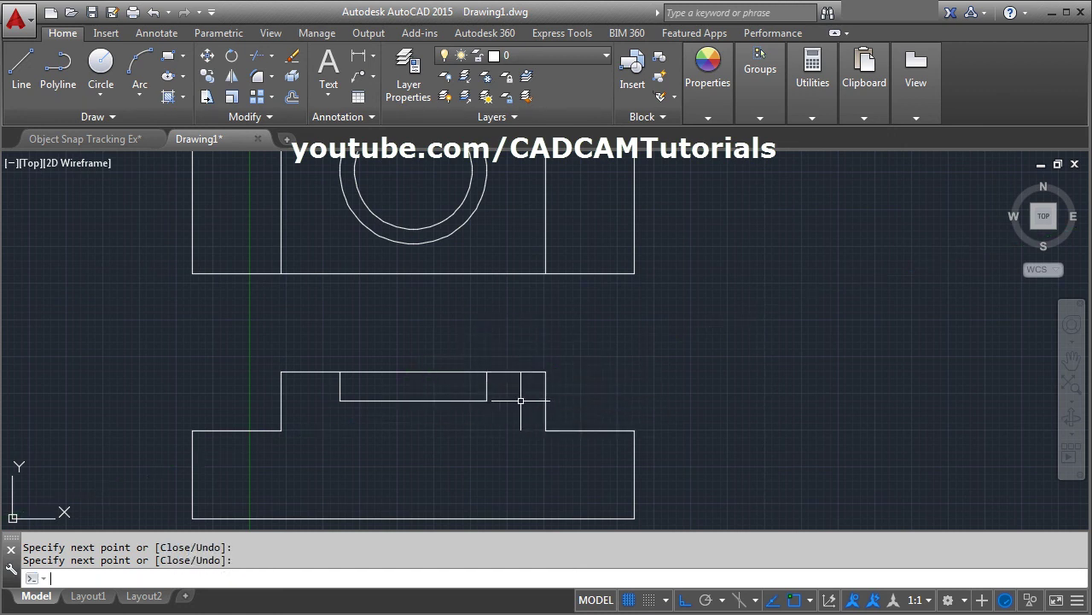
pyautogui.scroll(-2, 507, 327)
# Step: Draw the left and right hole edges under the inner circle, from recess floor to base bottom
pyautogui.press('Return')
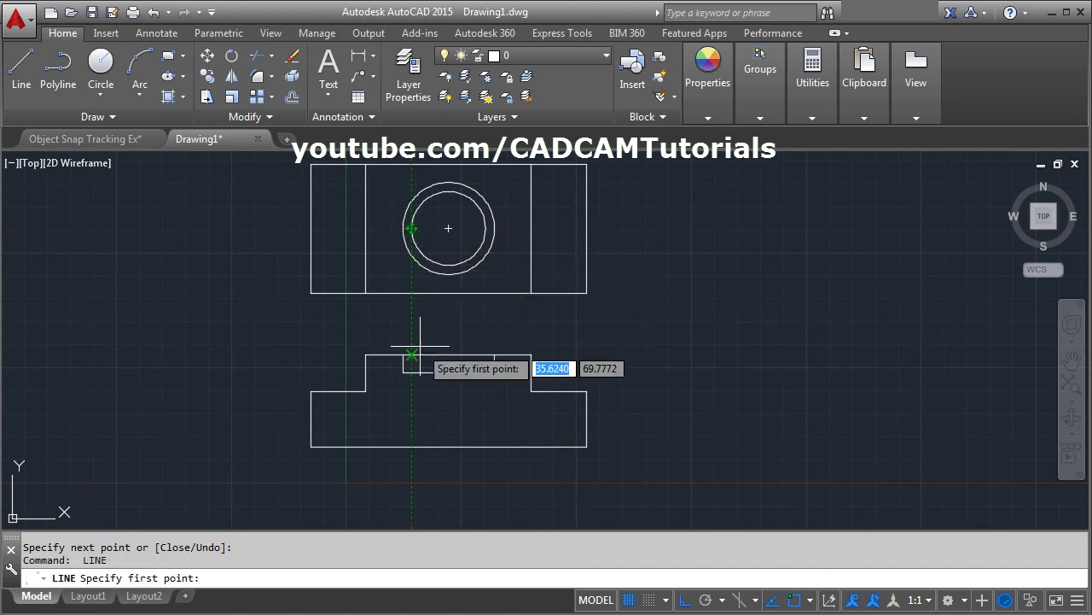
pyautogui.click(411, 373)
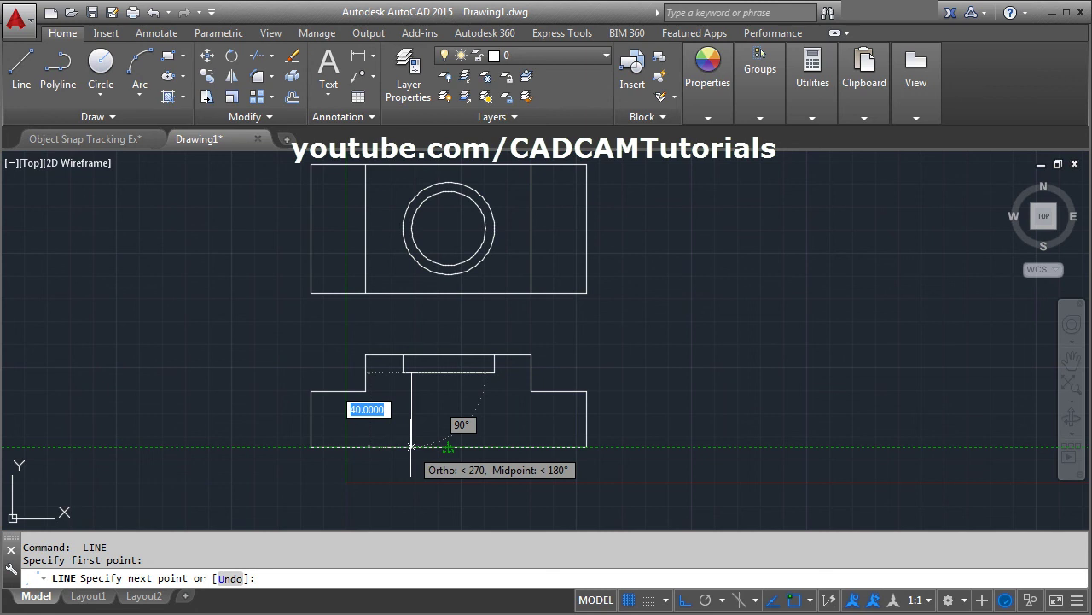
pyautogui.click(412, 446)
pyautogui.press('Return')
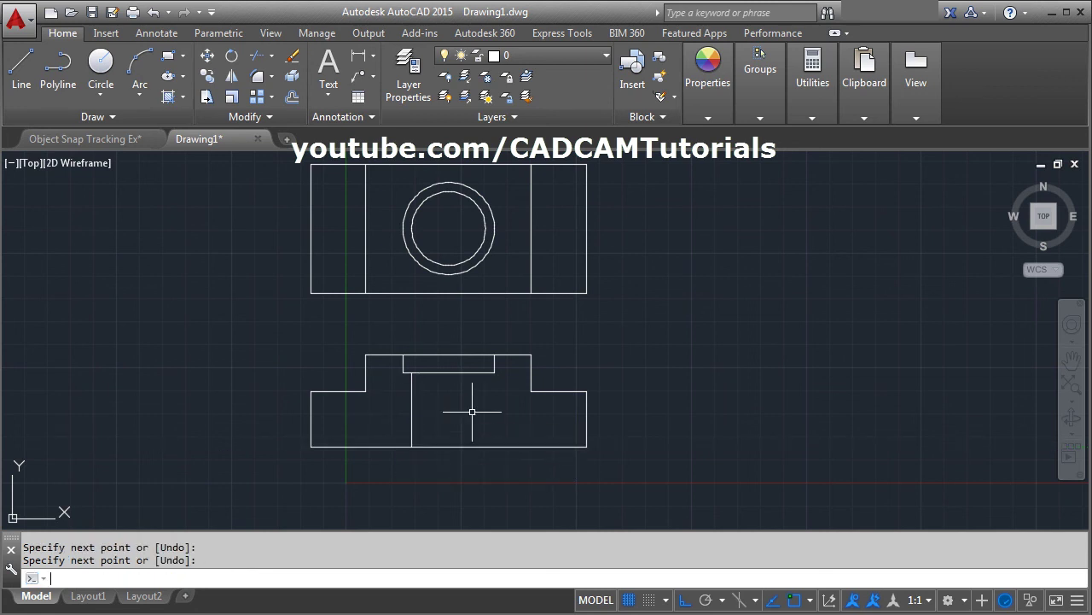
pyautogui.press('Return')
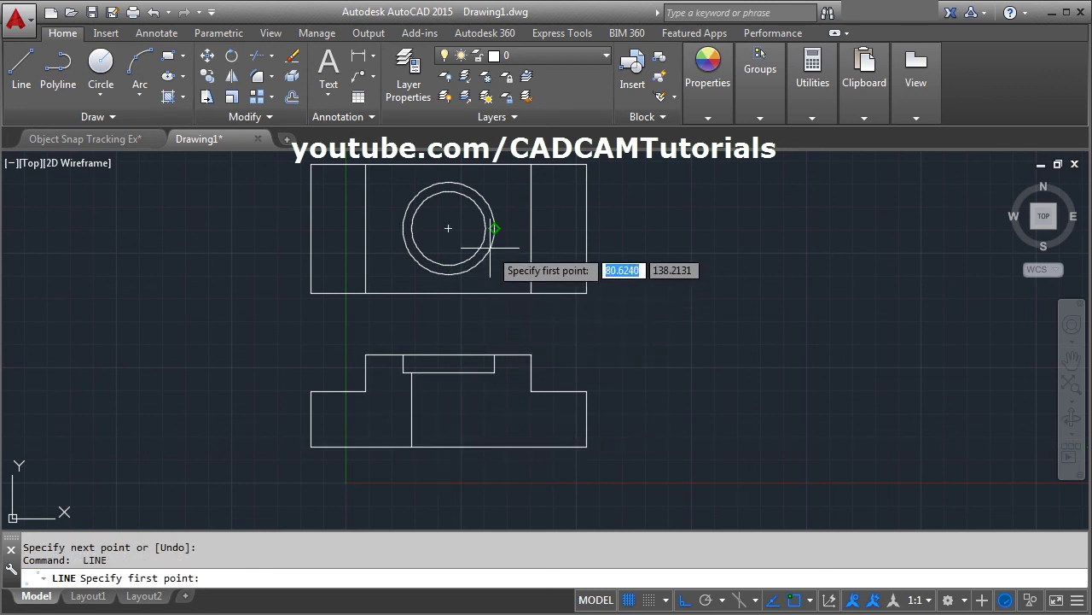
pyautogui.click(486, 373)
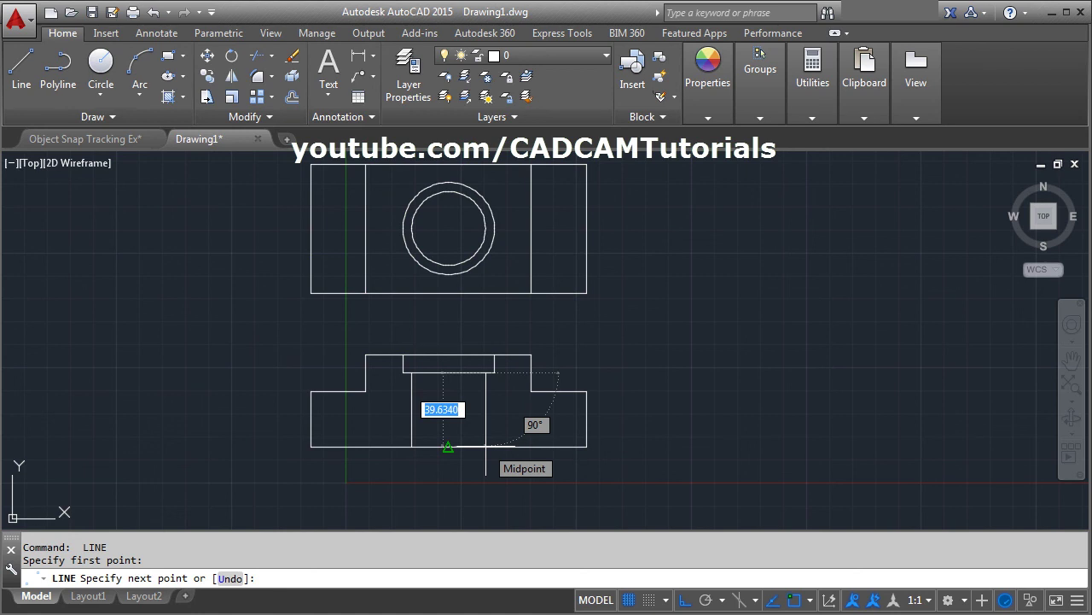
pyautogui.keyDown('shift'); pyautogui.rightClick(499, 415); pyautogui.keyUp('shift')
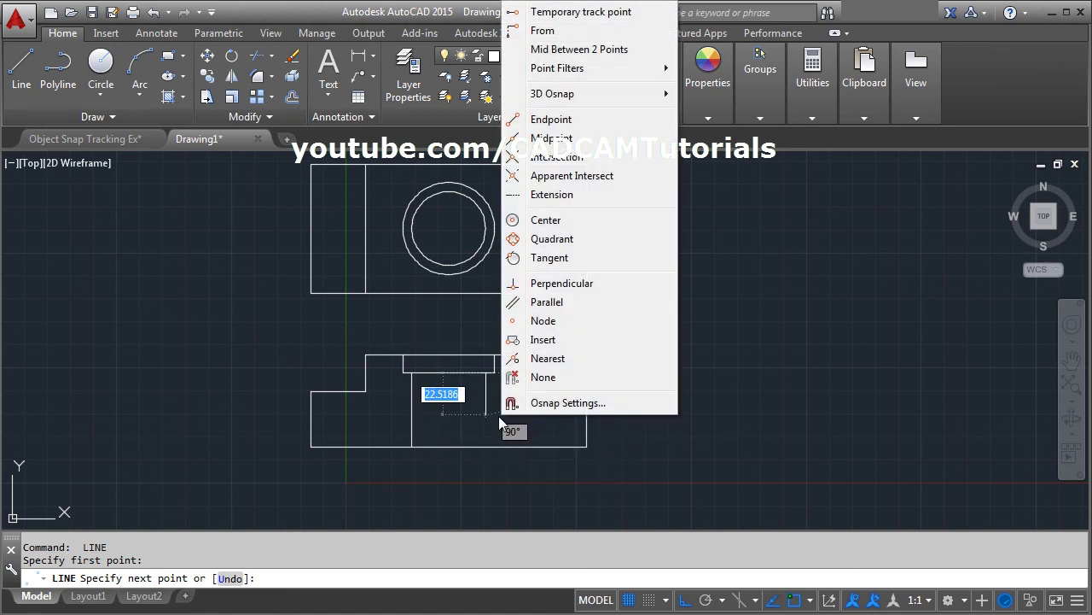
pyautogui.click(558, 285)
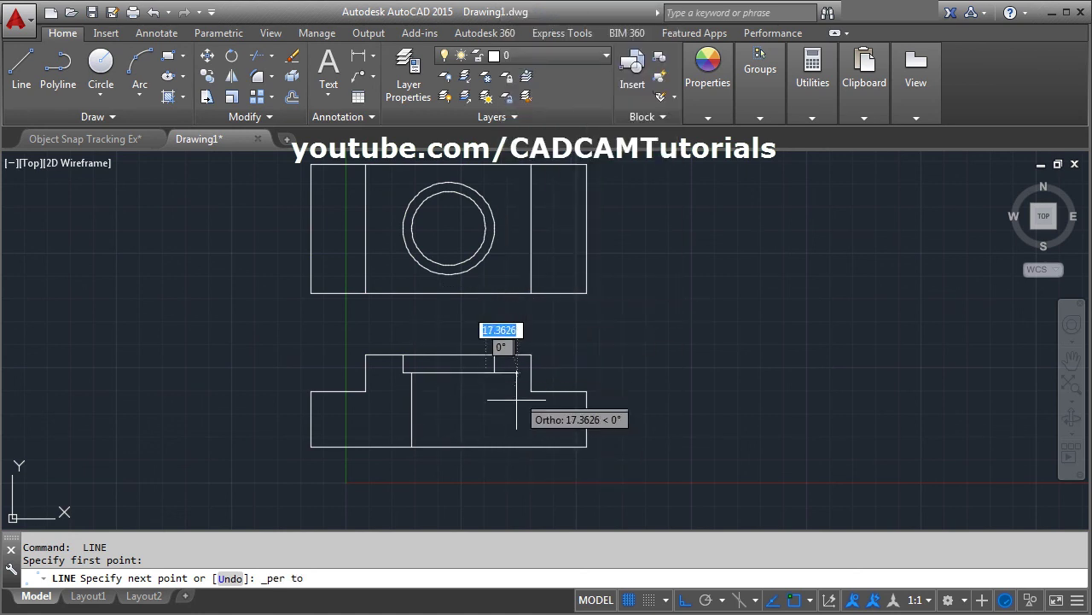
pyautogui.click(493, 446)
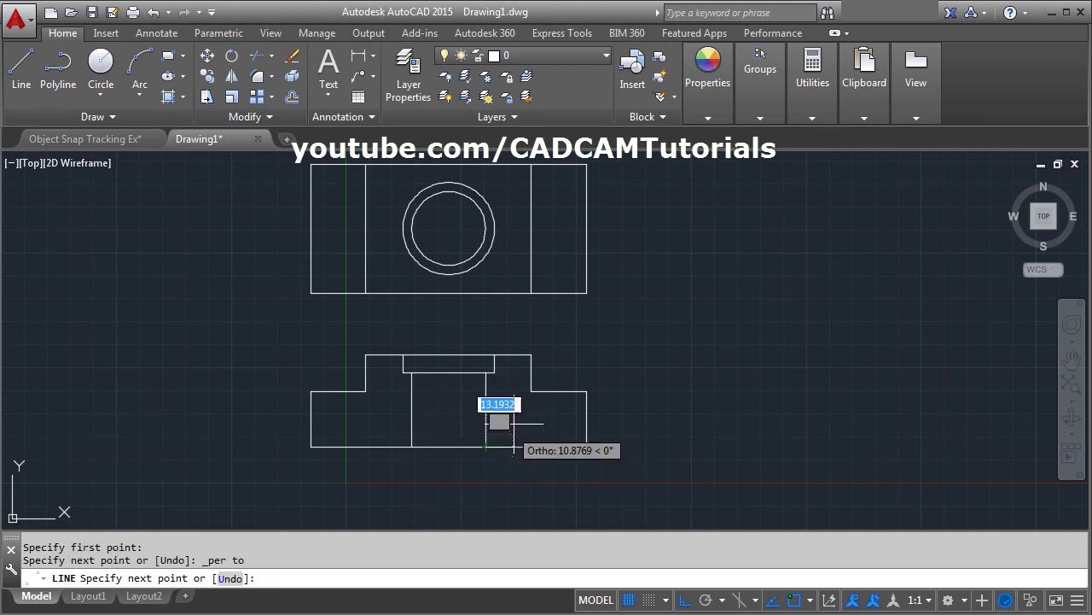
pyautogui.moveTo(476, 279); pyautogui.dragTo(471, 319, button='middle')
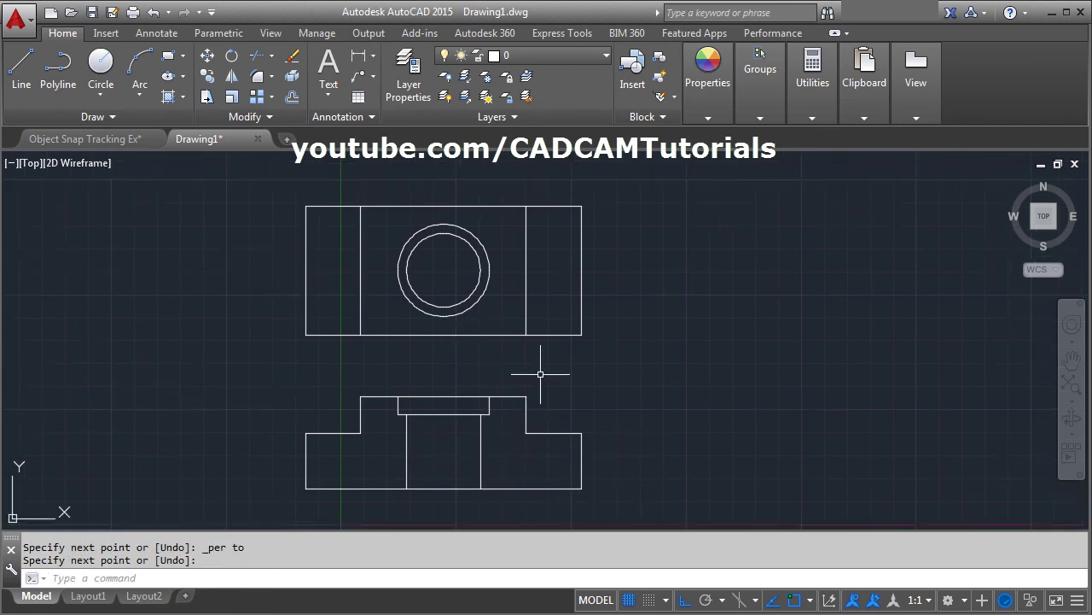